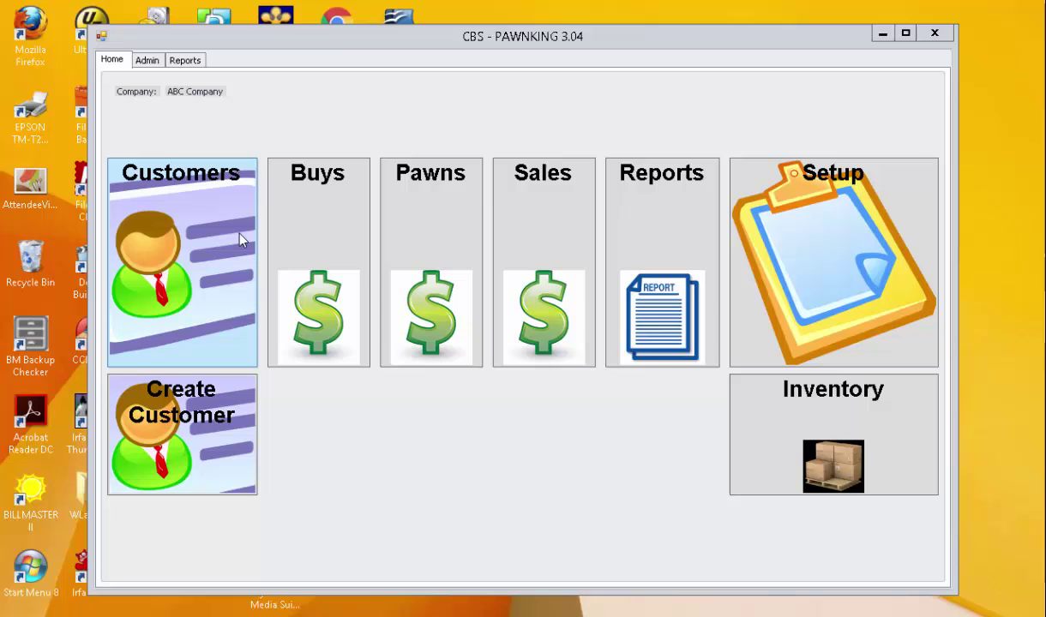
Start a new customer with first and last name so the account menu name auto-fills.
{"action": "left_click", "coordinate": [215, 435]}
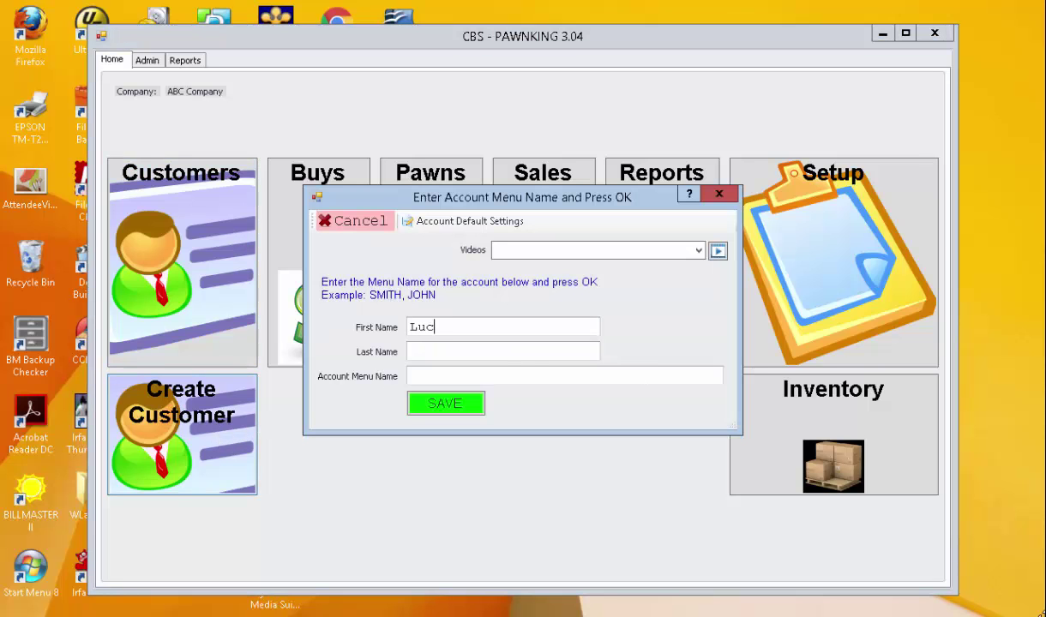
{"action": "key", "text": "Tab"}
{"action": "key", "text": "Tab"}
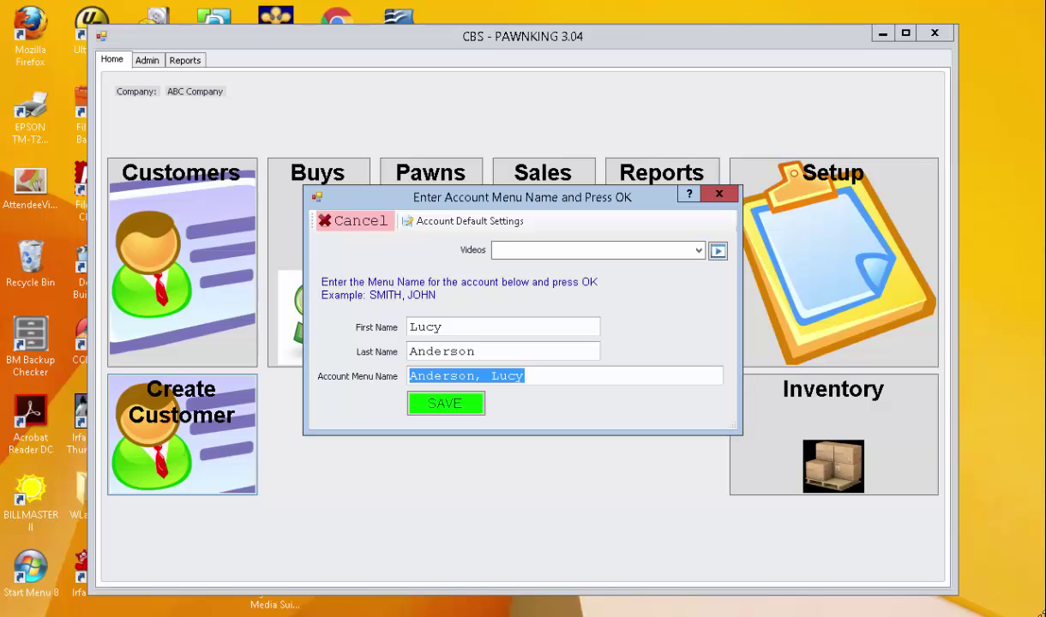
Save the new customer, then enter the customer's ID number and date of birth.
{"action": "left_click", "coordinate": [462, 404]}
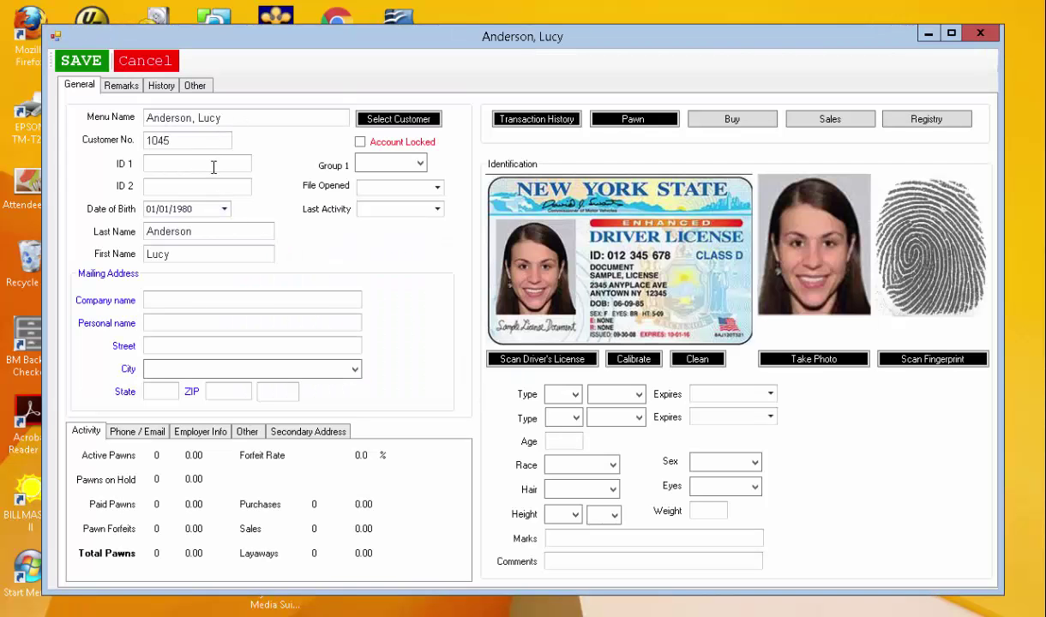
{"action": "left_click", "coordinate": [212, 167]}
{"action": "left_click", "coordinate": [202, 209]}
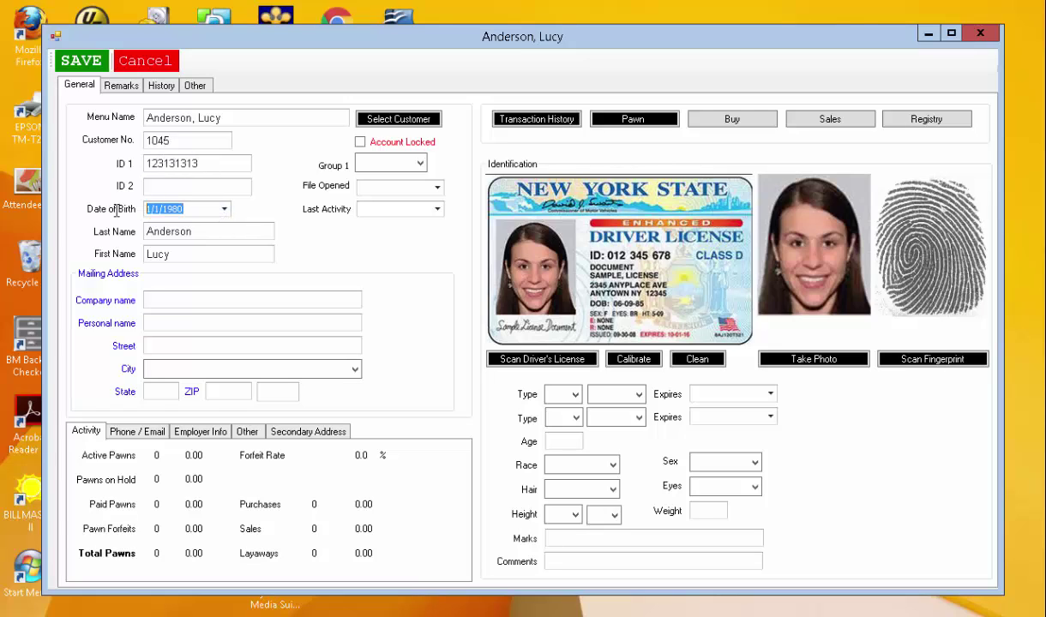
{"action": "type", "text": "2/2/19"}
Fill in the customer's personal name and full mailing address, including city, state and ZIP.
{"action": "left_click", "coordinate": [192, 319]}
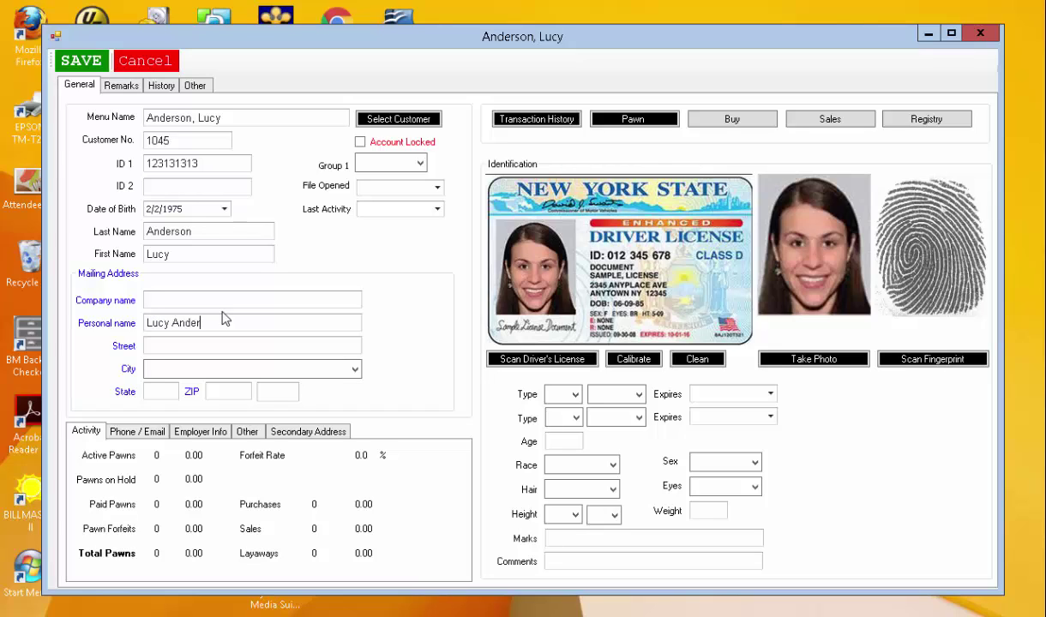
{"action": "key", "text": "Tab"}
{"action": "key", "text": "Tab"}
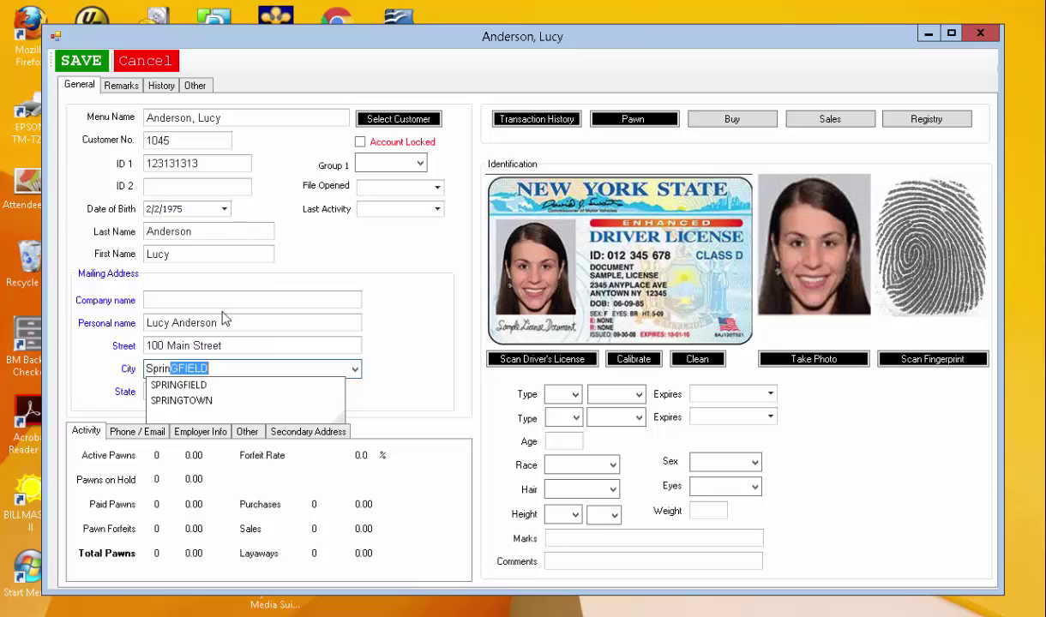
{"action": "key", "text": "Return"}
{"action": "key", "text": "Tab"}
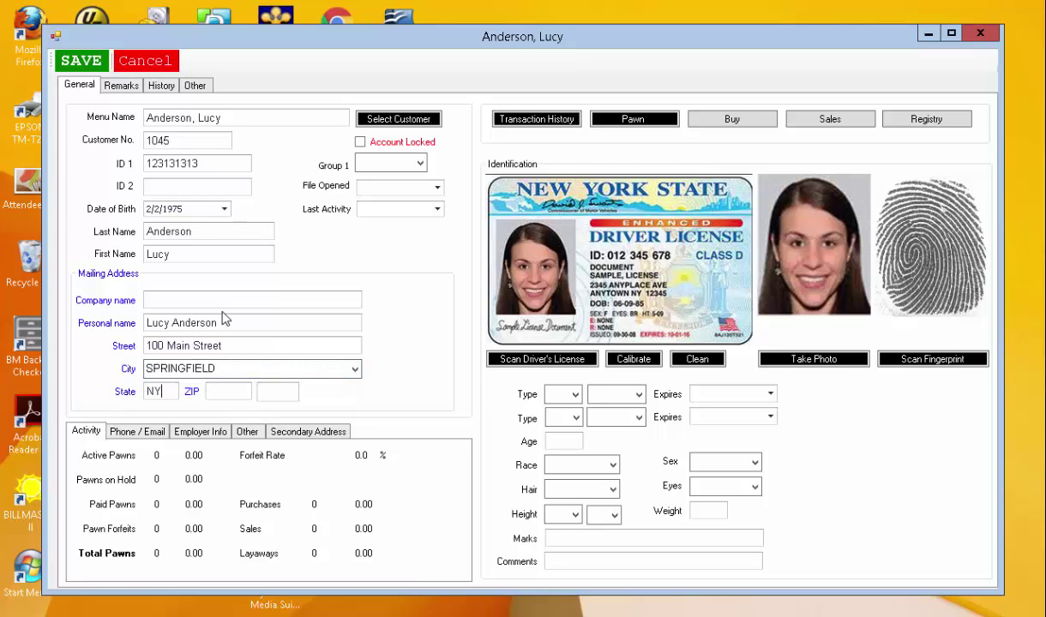
{"action": "key", "text": "Tab"}
Record the identification as a NY DL expiring 1/1/2020.
{"action": "left_click", "coordinate": [565, 394]}
{"action": "left_click", "coordinate": [554, 450]}
{"action": "left_click", "coordinate": [639, 394]}
{"action": "left_click", "coordinate": [602, 413]}
{"action": "left_click", "coordinate": [740, 392]}
{"action": "type", "text": "2020"}
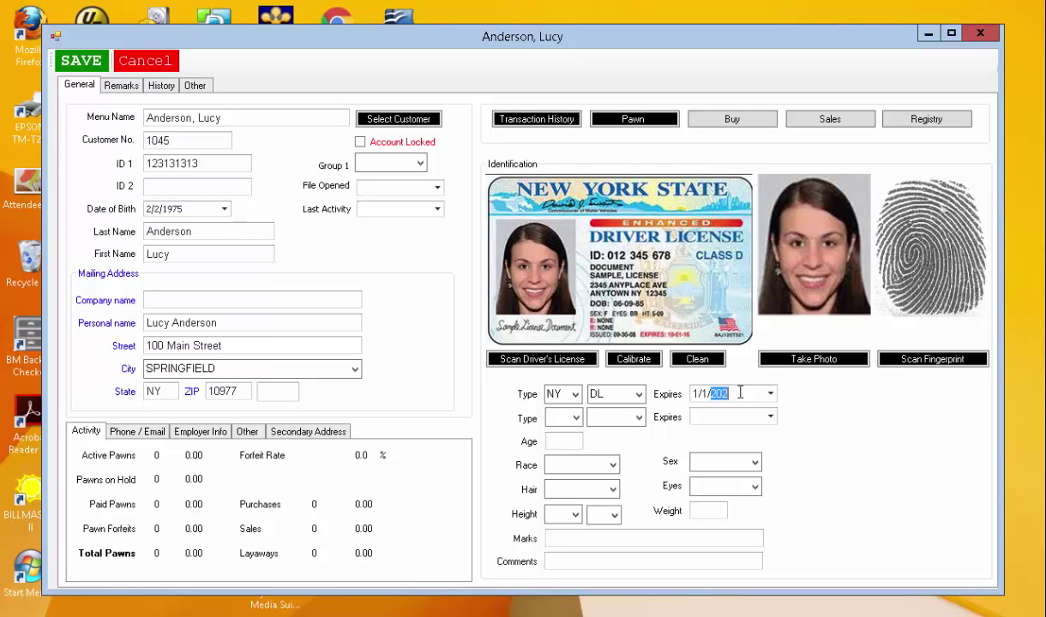
{"action": "left_click", "coordinate": [605, 464]}
Set race White, sex Male, and hair and eye colour BR - Brown.
{"action": "left_click", "coordinate": [612, 465]}
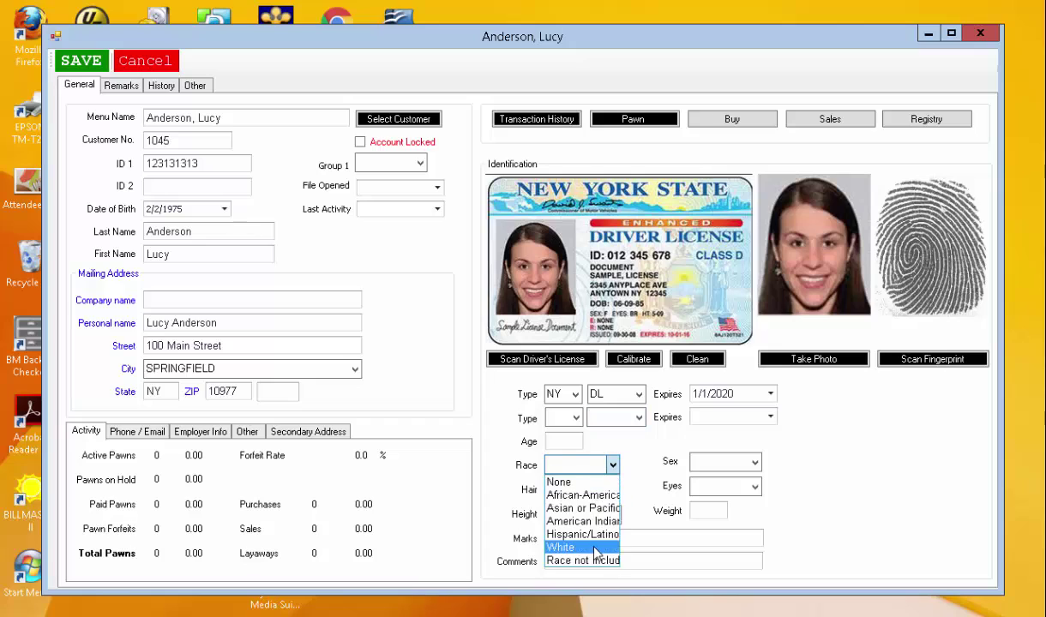
{"action": "left_click", "coordinate": [570, 543]}
{"action": "left_click", "coordinate": [613, 488]}
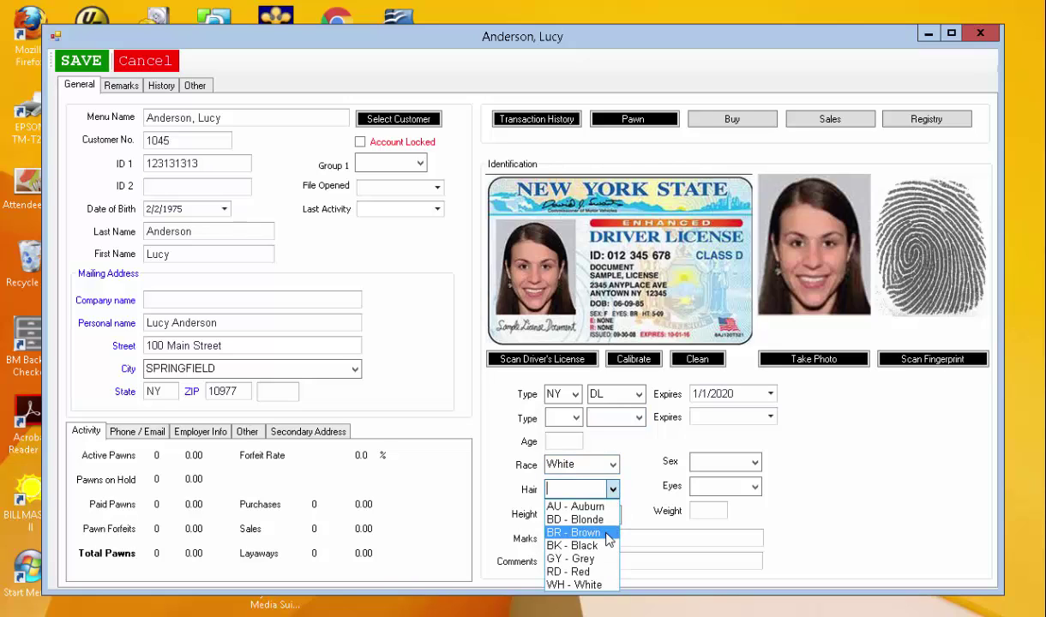
{"action": "left_click", "coordinate": [570, 531]}
{"action": "left_click", "coordinate": [755, 462]}
{"action": "left_click", "coordinate": [712, 475]}
{"action": "left_click", "coordinate": [754, 487]}
{"action": "left_click", "coordinate": [718, 530]}
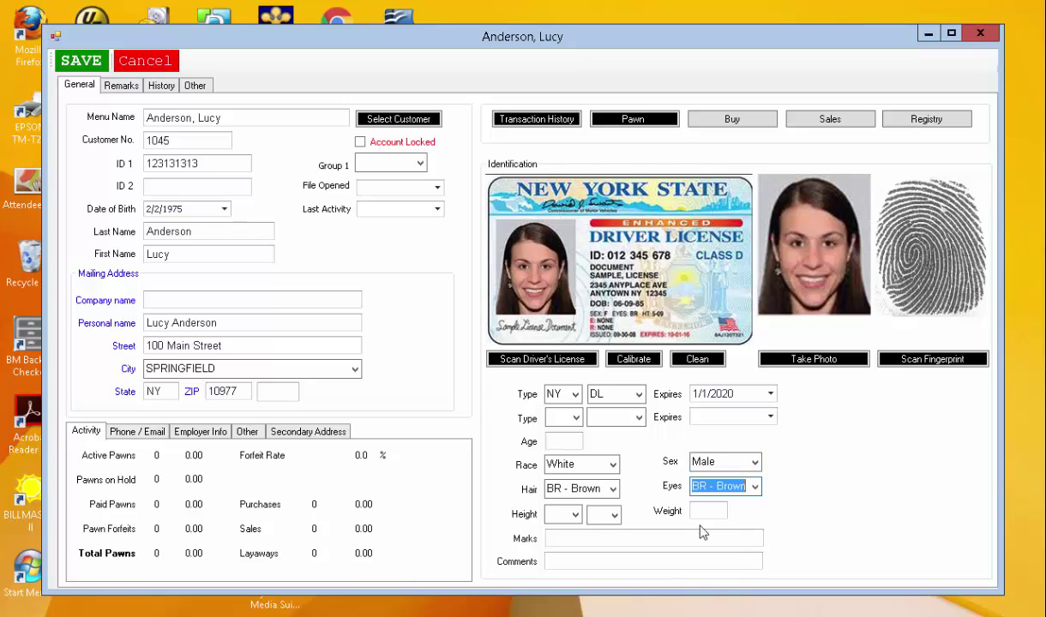
Set height to 5 feet 3 inches and start a new pawn for the customer.
{"action": "left_click", "coordinate": [575, 514]}
{"action": "left_click", "coordinate": [553, 557]}
{"action": "left_click", "coordinate": [614, 514]}
{"action": "left_click", "coordinate": [594, 393]}
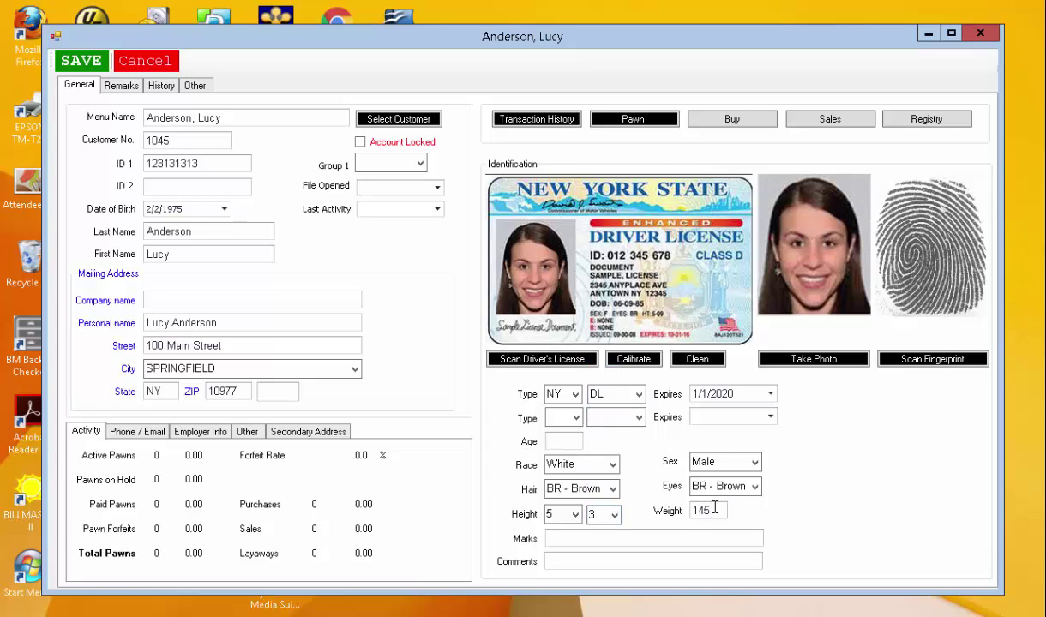
{"action": "left_click", "coordinate": [624, 122]}
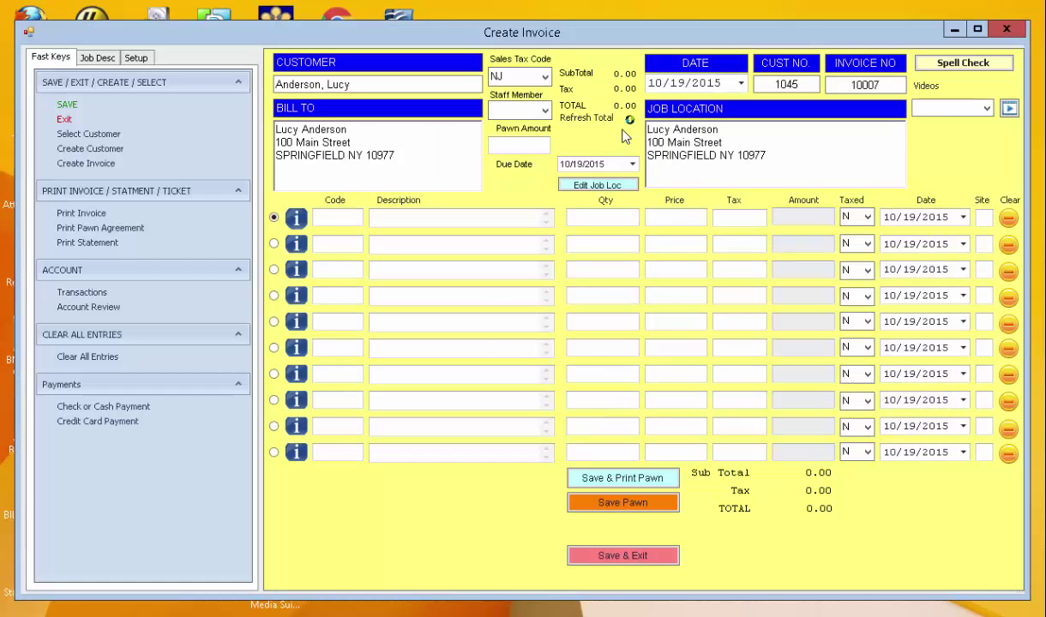
Add a Bicycle item priced 200 to the pawn invoice and save it.
{"action": "left_click", "coordinate": [497, 219]}
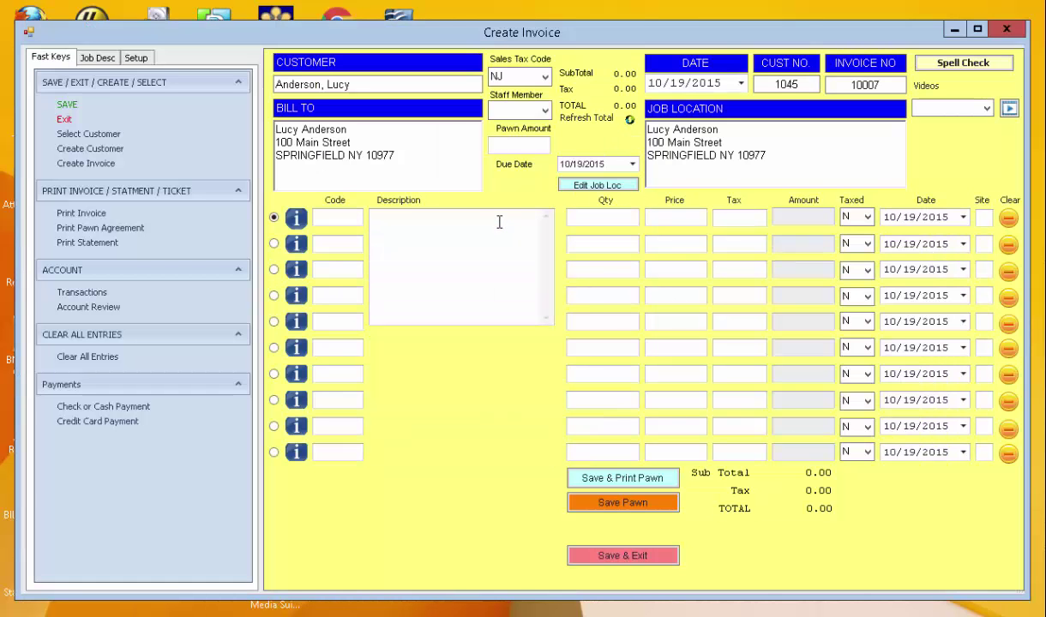
{"action": "type", "text": "Bike"}
{"action": "key", "text": "BackSpace"}
{"action": "key", "text": "Tab"}
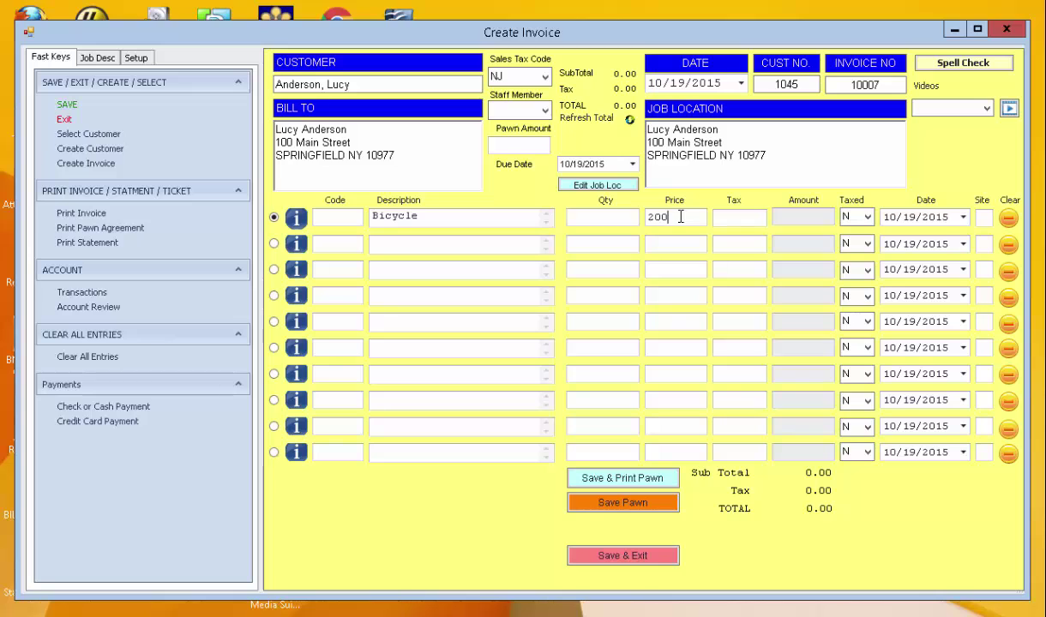
{"action": "left_click", "coordinate": [624, 555]}
Open the customer's transaction history showing the Bicycle pawn's 232.00 balance.
{"action": "left_click", "coordinate": [537, 119]}
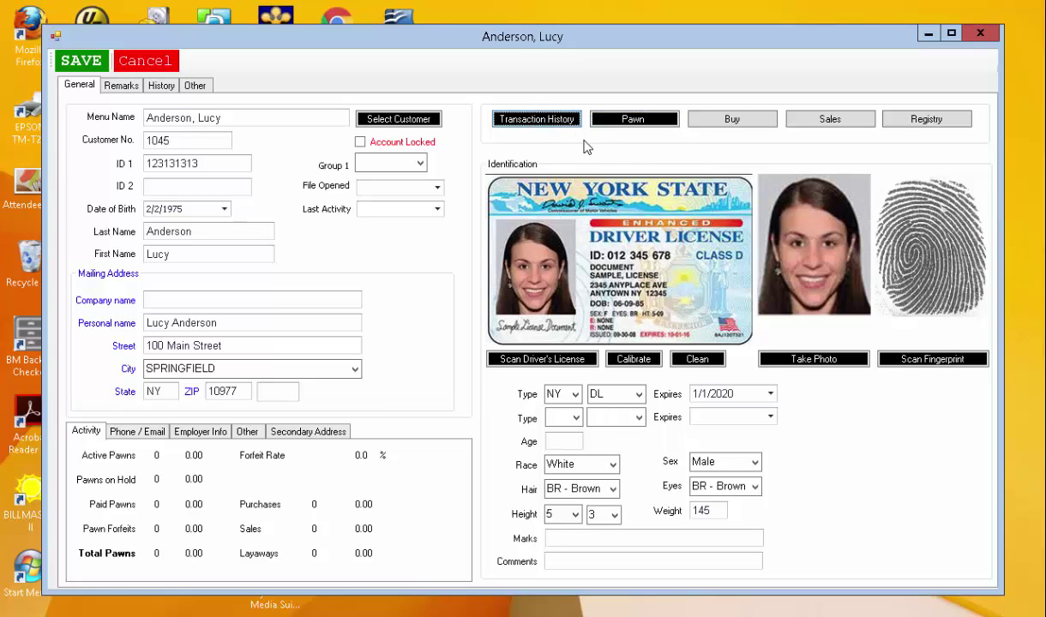
{"action": "left_click", "coordinate": [529, 121]}
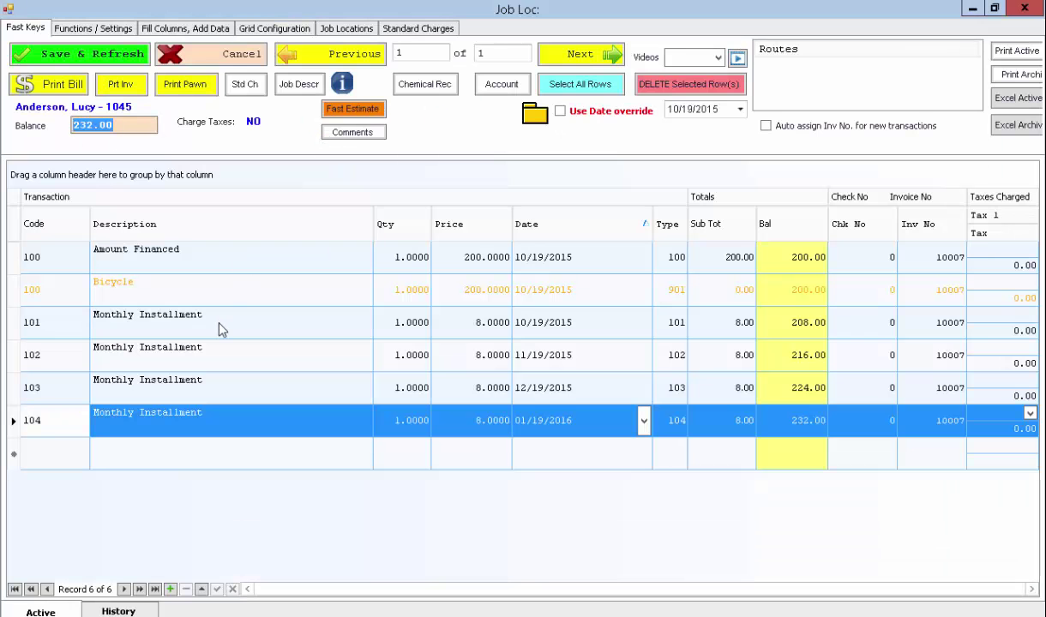
{"action": "left_click", "coordinate": [319, 313]}
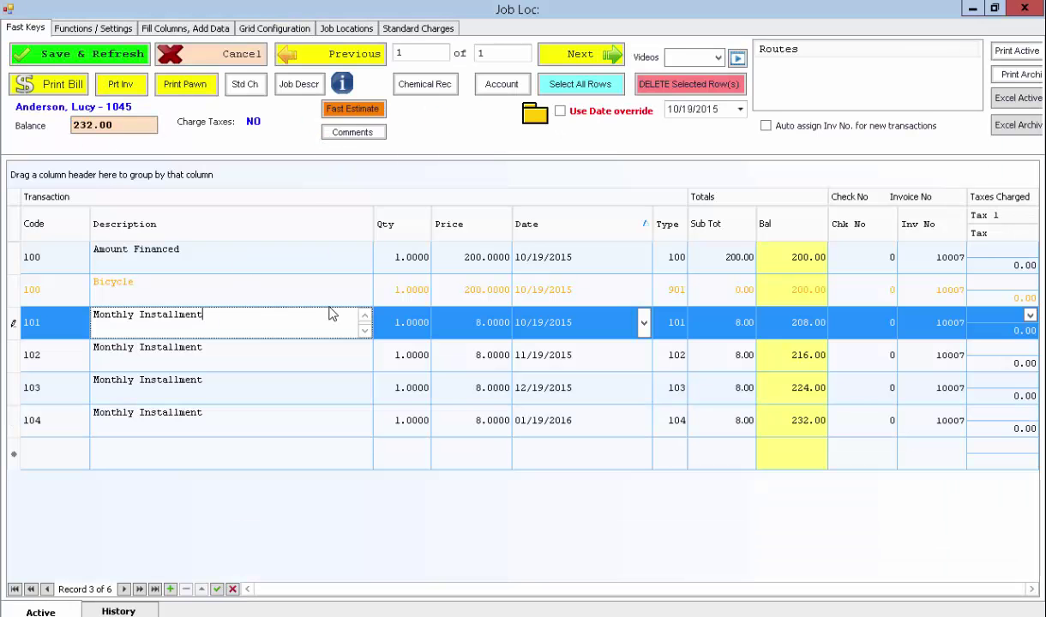
Preview the printable pawn ticket, scroll through it, and close the preview.
{"action": "left_click", "coordinate": [177, 85]}
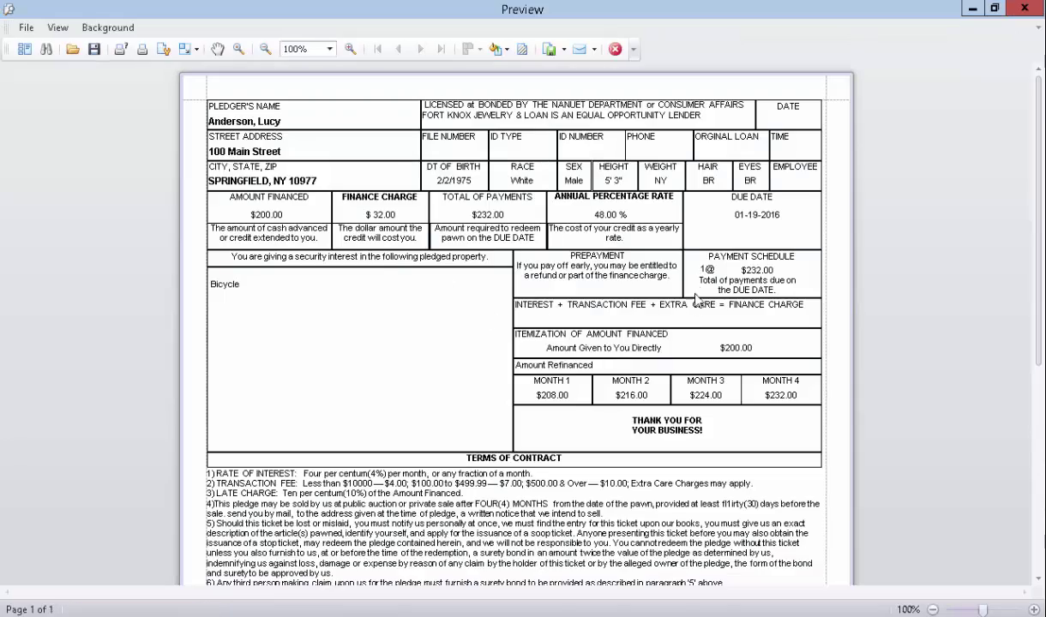
{"action": "scroll", "coordinate": [669, 278], "scroll_direction": "down", "scroll_amount": 3}
{"action": "scroll", "coordinate": [703, 283], "scroll_direction": "down", "scroll_amount": 1}
{"action": "scroll", "coordinate": [704, 279], "scroll_direction": "up", "scroll_amount": 4}
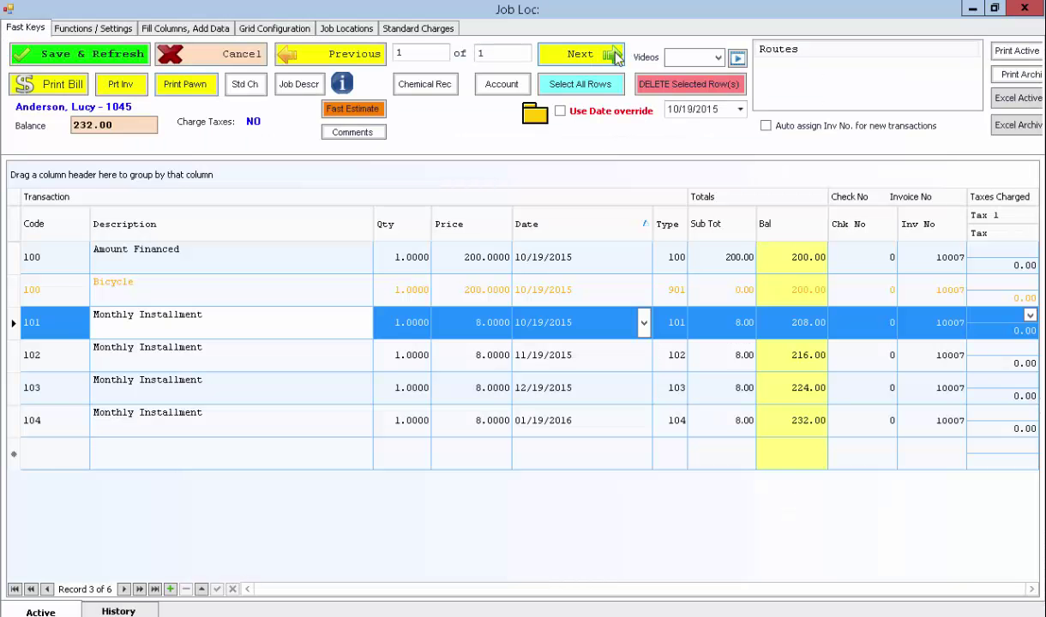
{"action": "key", "text": "Escape"}
Close the transaction history and customer record, then open and cancel the Job Descriptions list.
{"action": "left_click", "coordinate": [234, 57]}
{"action": "left_click", "coordinate": [151, 61]}
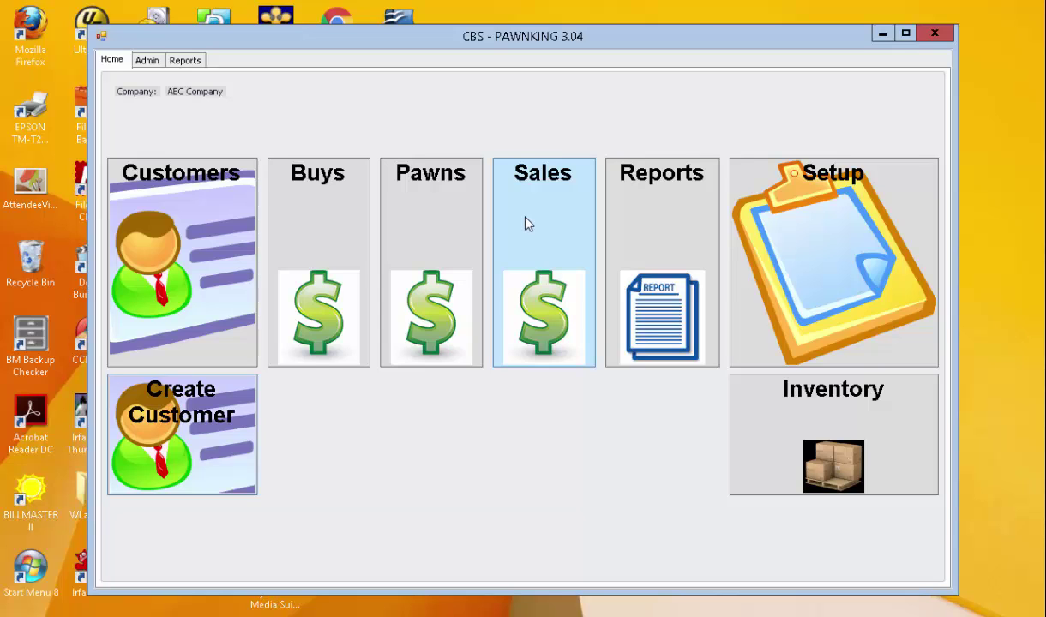
{"action": "left_click", "coordinate": [778, 446]}
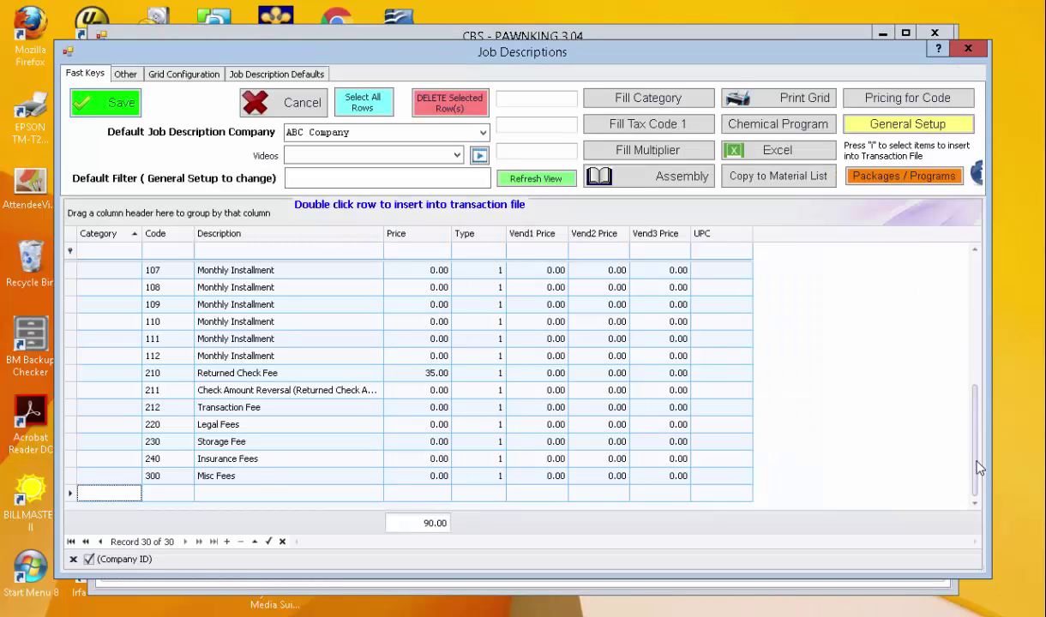
{"action": "left_click_drag", "start_coordinate": [980, 468], "coordinate": [941, 489]}
{"action": "left_click", "coordinate": [265, 112]}
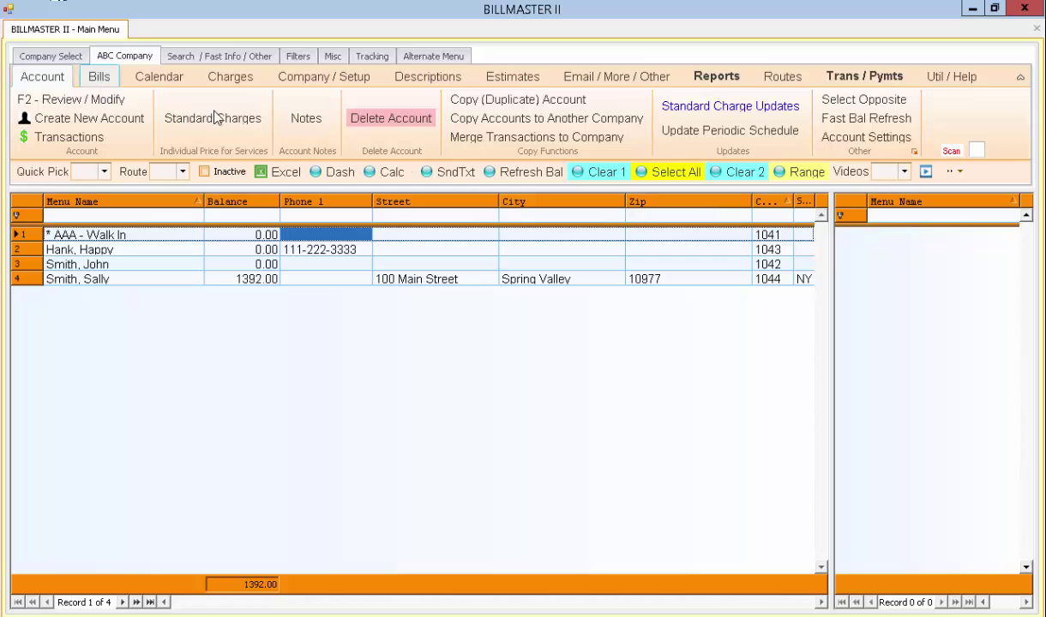
Open an existing customer's account for review from the Email / More / Other tab.
{"action": "left_click", "coordinate": [597, 82]}
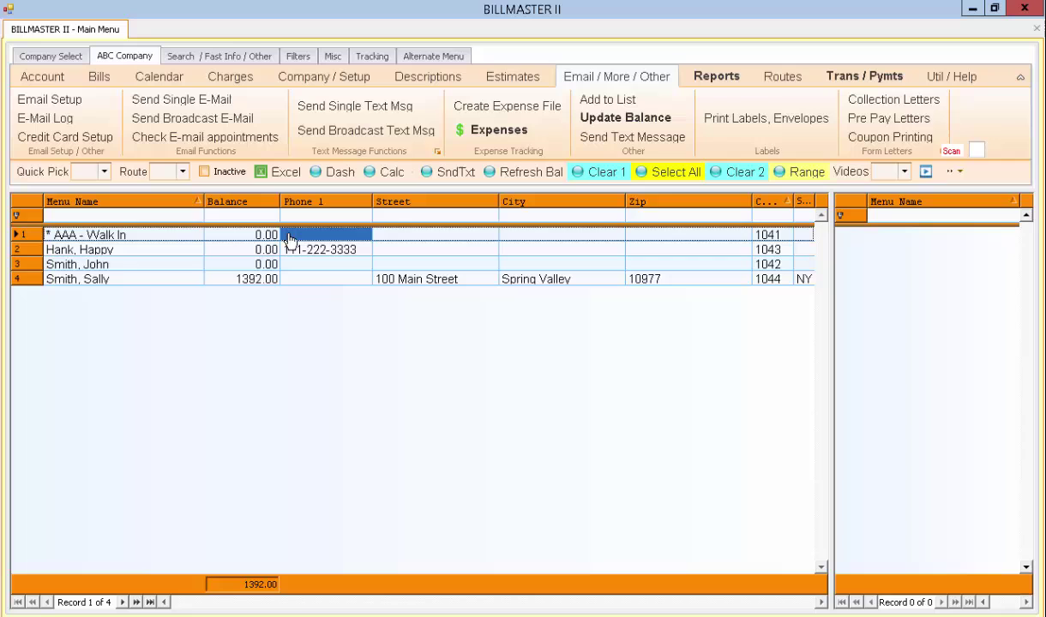
{"action": "left_click", "coordinate": [246, 251]}
{"action": "right_click", "coordinate": [246, 251]}
{"action": "left_click", "coordinate": [266, 266]}
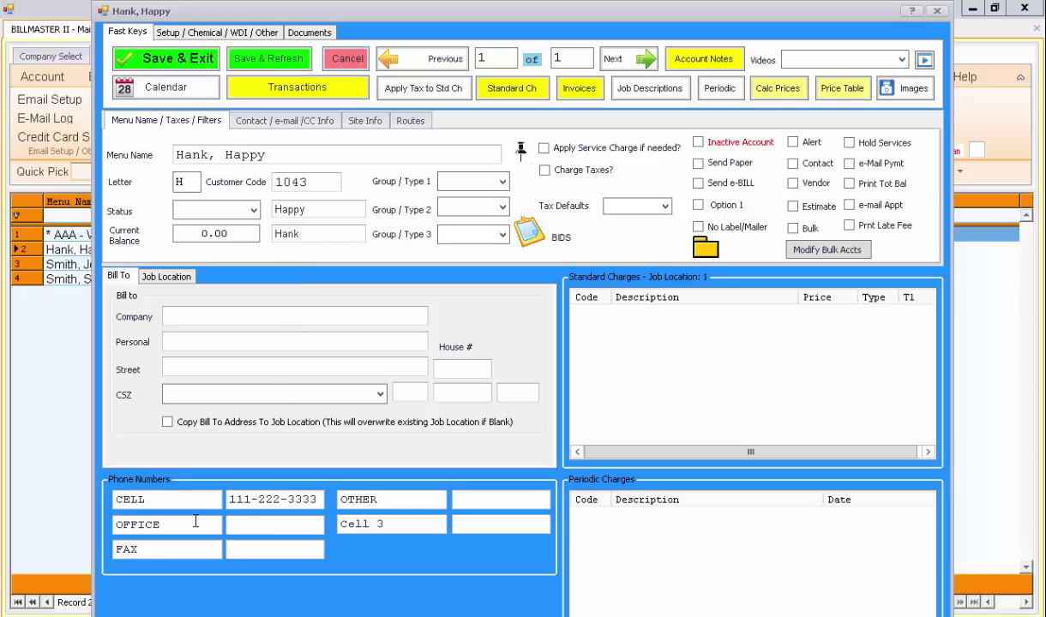
Enter the customer's extra phone number in the Cell 3 slot and save the account.
{"action": "left_click", "coordinate": [172, 499]}
{"action": "double_click", "coordinate": [180, 504]}
{"action": "left_click", "coordinate": [424, 525]}
{"action": "left_click", "coordinate": [508, 526]}
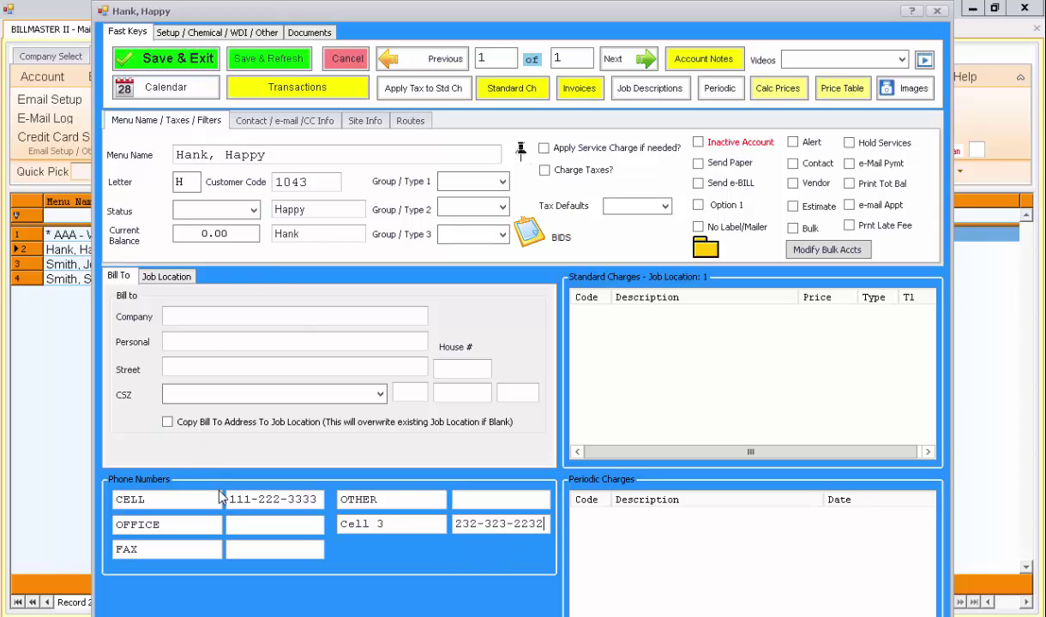
{"action": "left_click", "coordinate": [200, 62]}
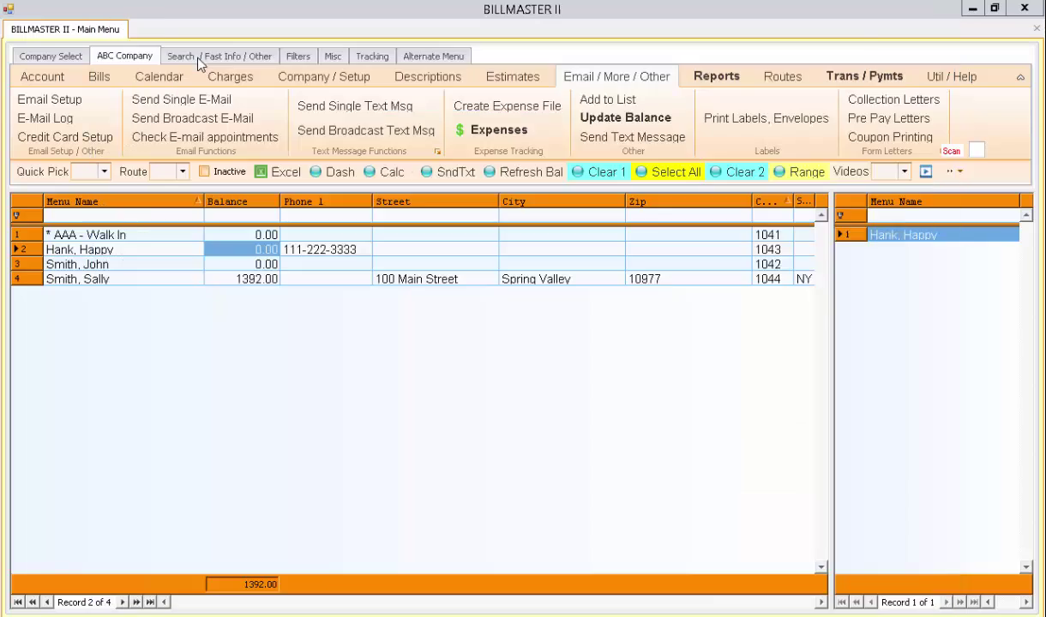
Select all four customers and compose a broadcast text ending 'Fall Specials on Fire Wood'.
{"action": "double_click", "coordinate": [911, 237]}
{"action": "left_click", "coordinate": [675, 172]}
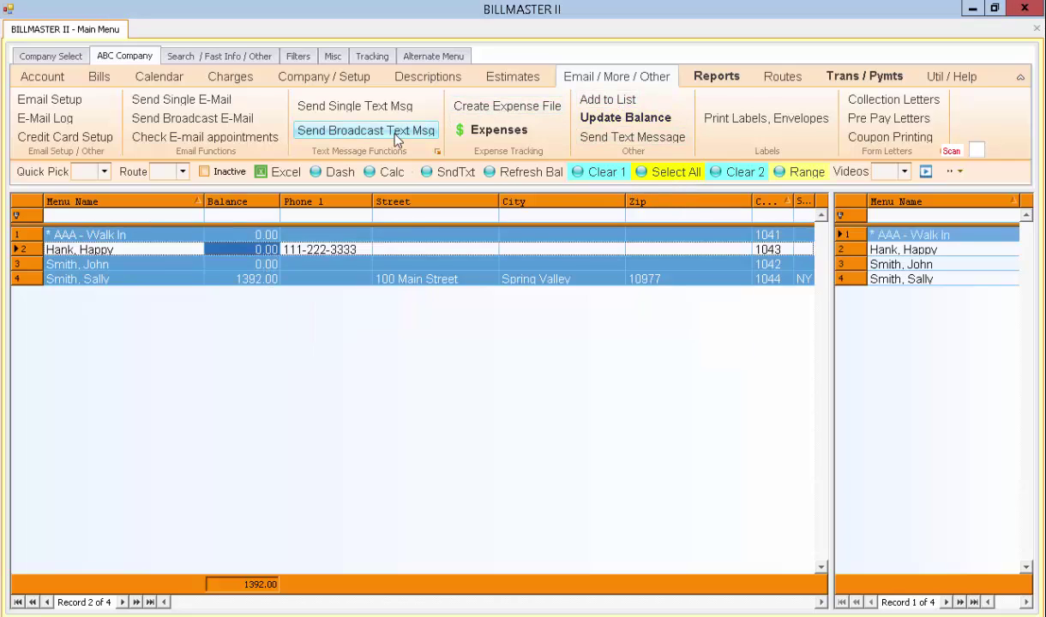
{"action": "left_click", "coordinate": [338, 139]}
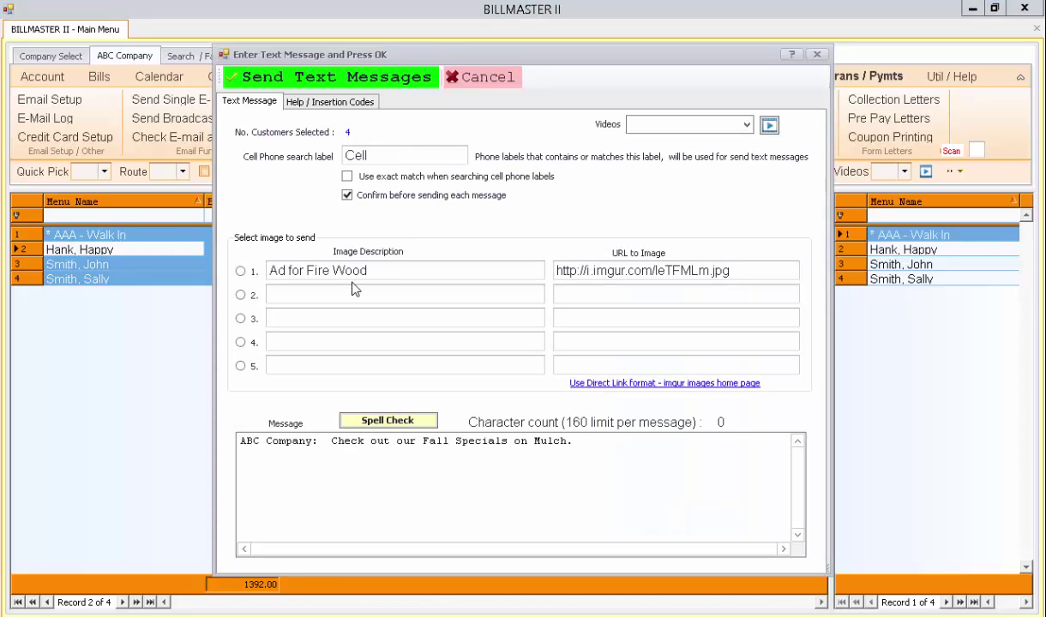
{"action": "left_click_drag", "start_coordinate": [590, 445], "coordinate": [240, 443]}
{"action": "left_click", "coordinate": [589, 441]}
{"action": "key", "text": "BackSpace"}
{"action": "key", "text": "BackSpace"}
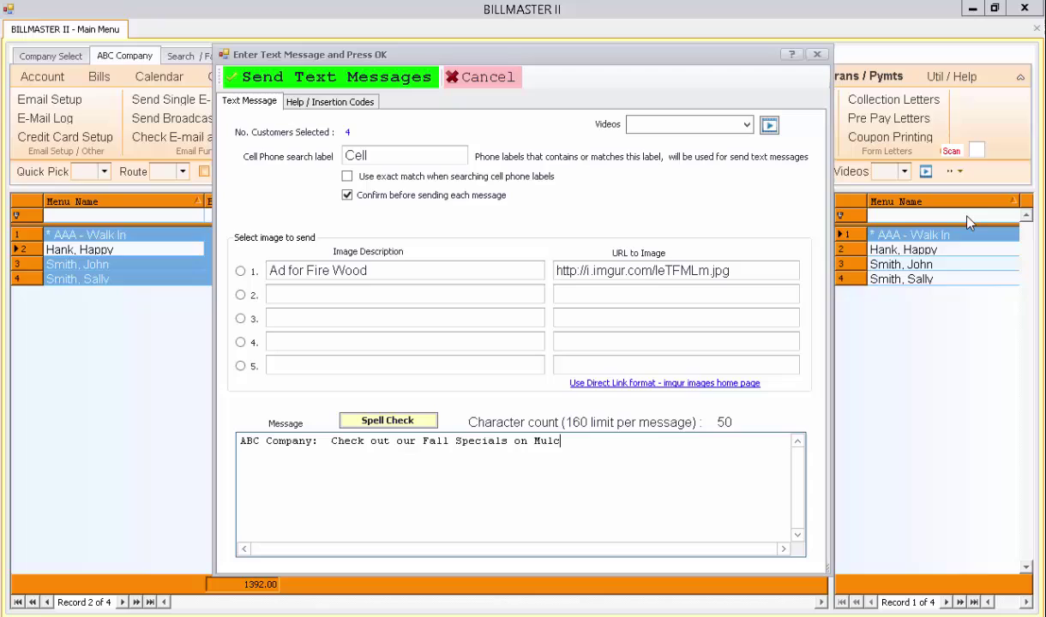
{"action": "type", "text": "Fire Wood"}
Check the insertion codes, then add a second line 'Your Balance is : ^(BALANCE)'.
{"action": "left_click", "coordinate": [316, 105]}
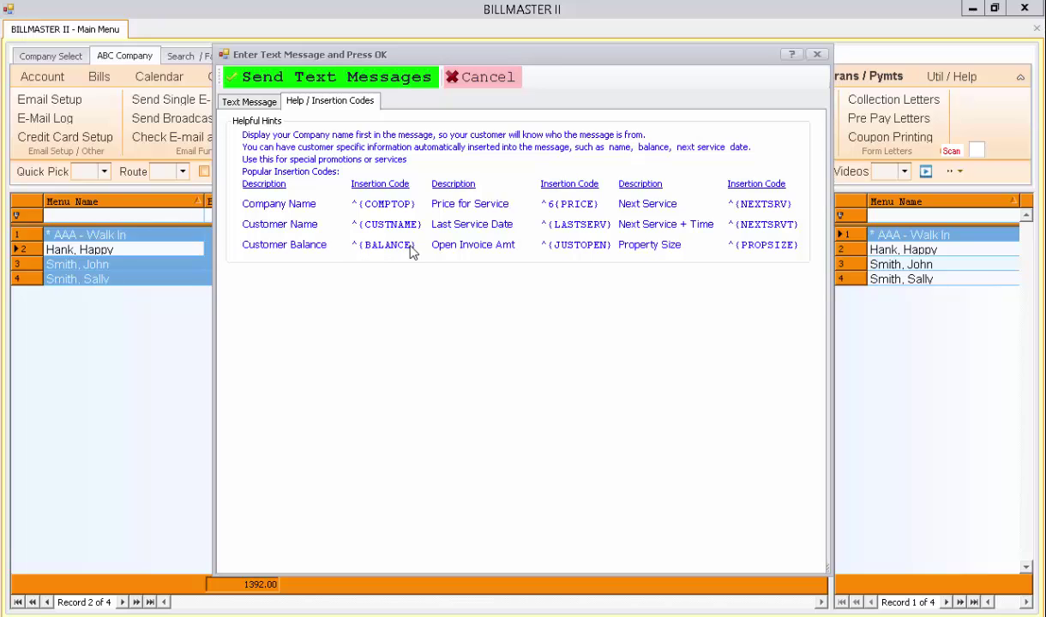
{"action": "left_click", "coordinate": [255, 100]}
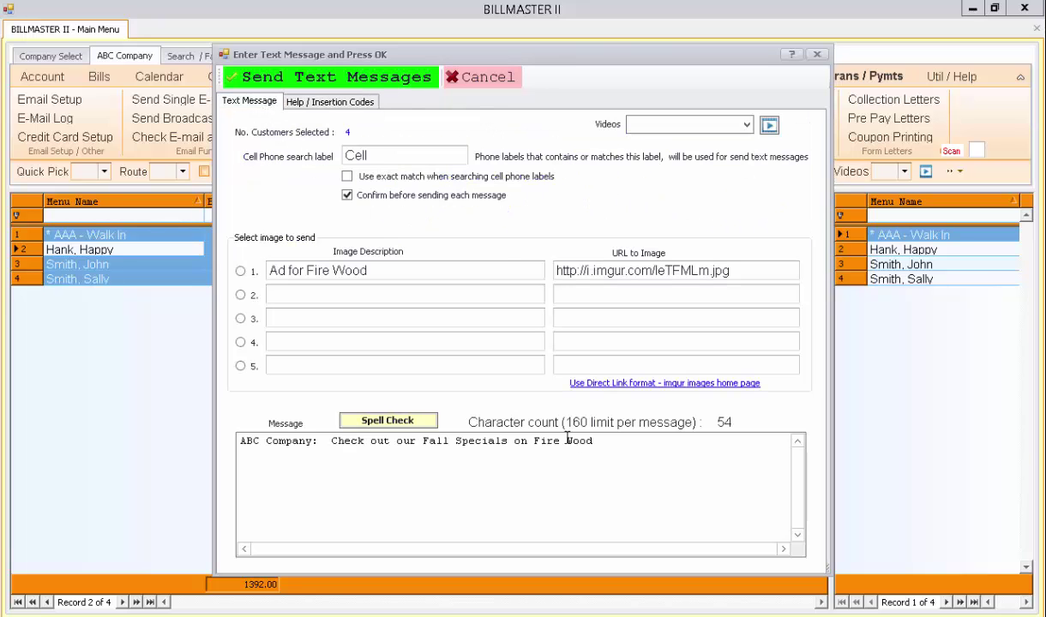
{"action": "key", "text": "Return"}
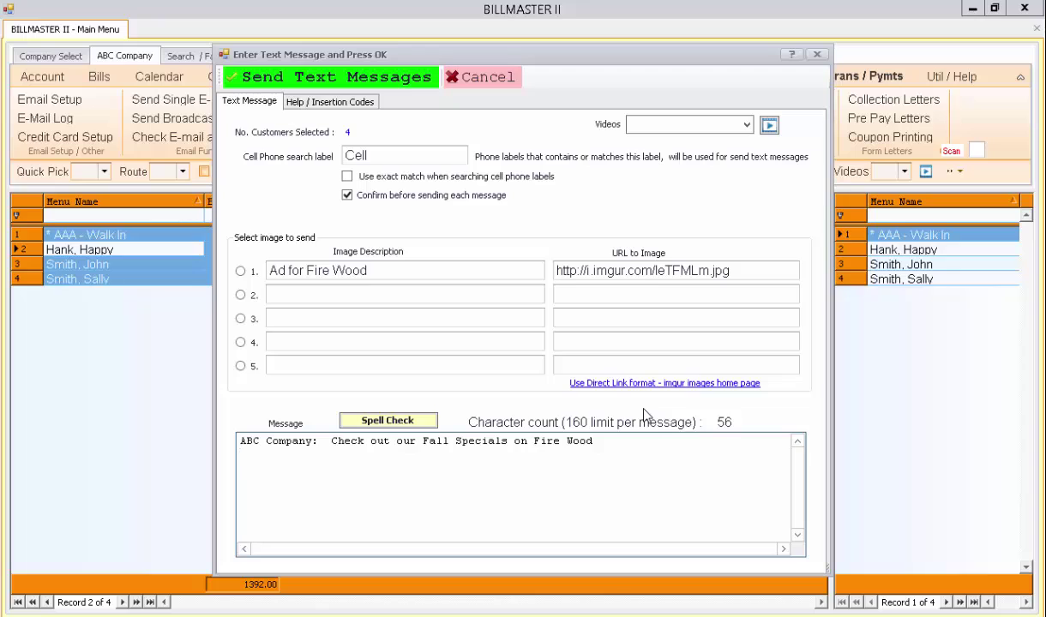
{"action": "type", "text": "Your "}
{"action": "type", "text": "Balnace"}
{"action": "key", "text": "BackSpace"}
{"action": "key", "text": "BackSpace"}
{"action": "key", "text": "BackSpace"}
{"action": "key", "text": "BackSpace"}
{"action": "type", "text": "ance is :"}
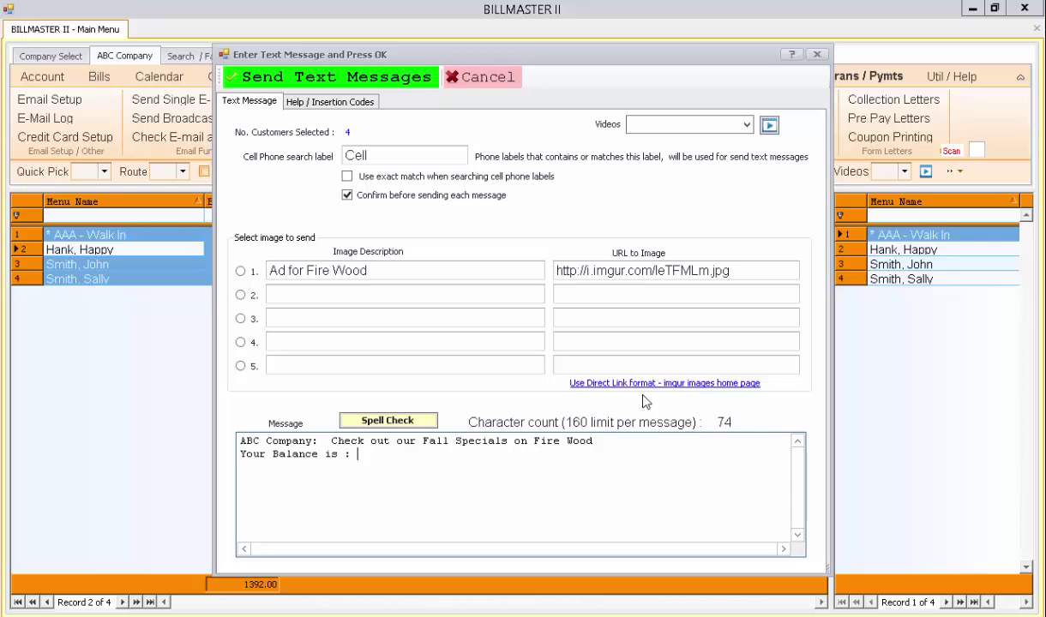
{"action": "type", "text": " ^(BALANCE"}
Go from the Imgur home page to the account's images page listing its 11 uploads.
{"action": "left_click", "coordinate": [677, 391]}
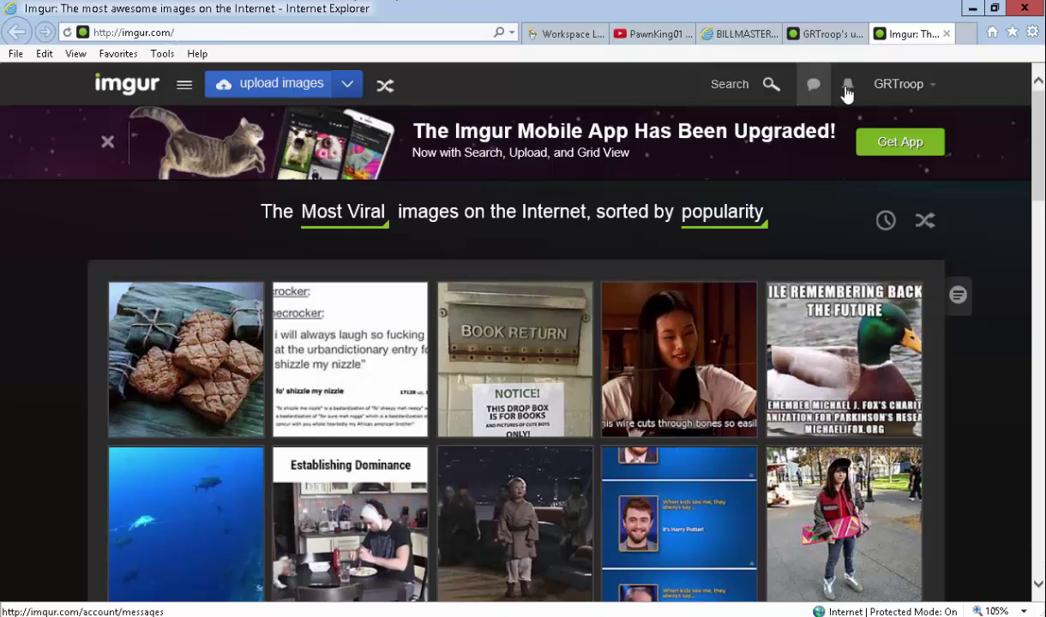
{"action": "mouse_move", "coordinate": [879, 92]}
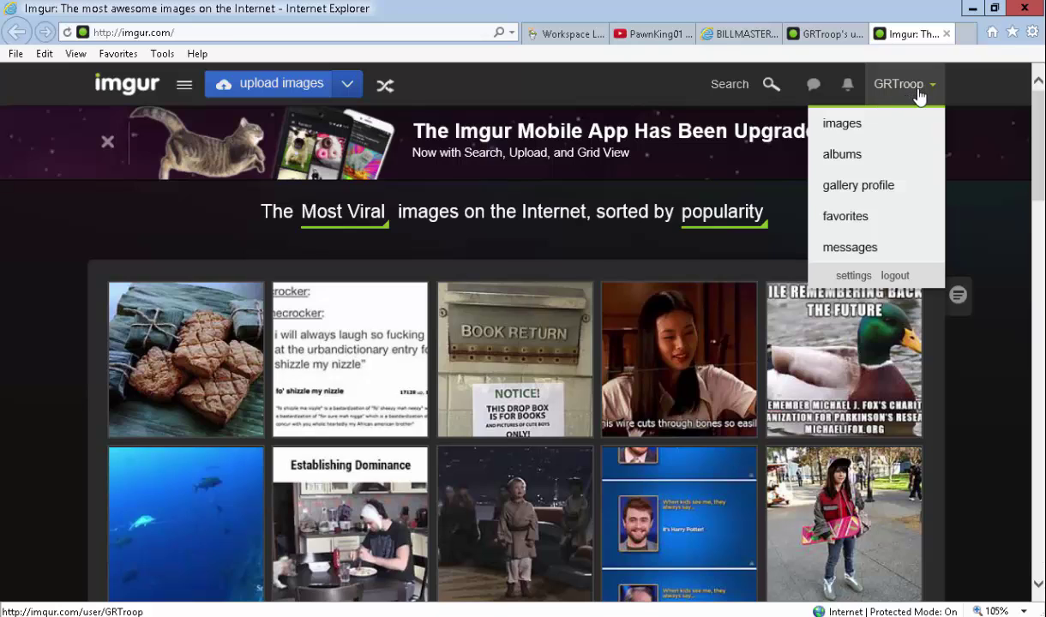
{"action": "left_click", "coordinate": [890, 127]}
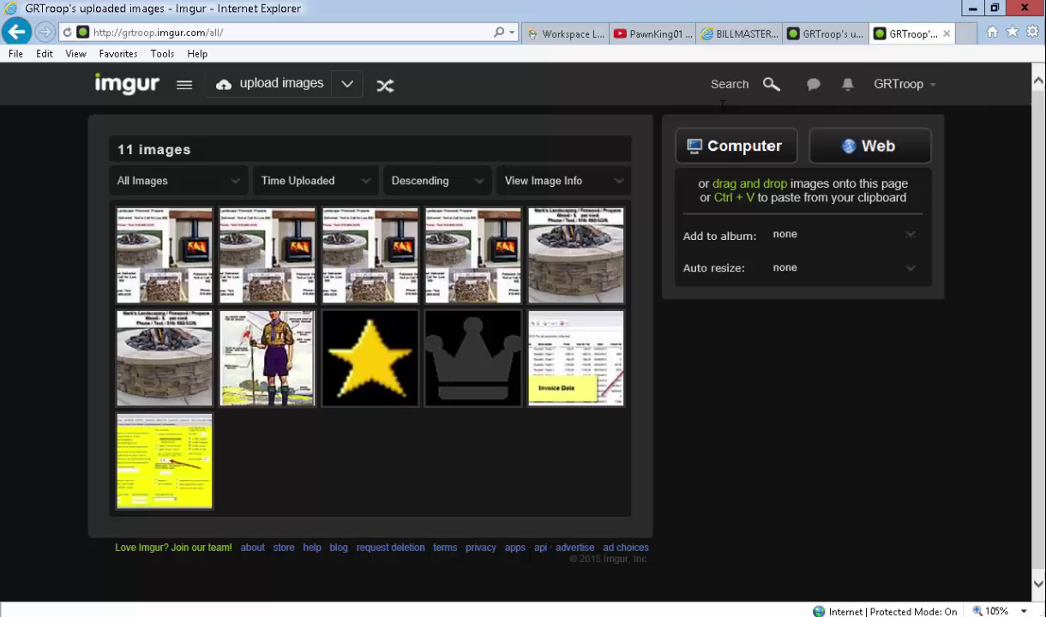
{"action": "left_click", "coordinate": [890, 87]}
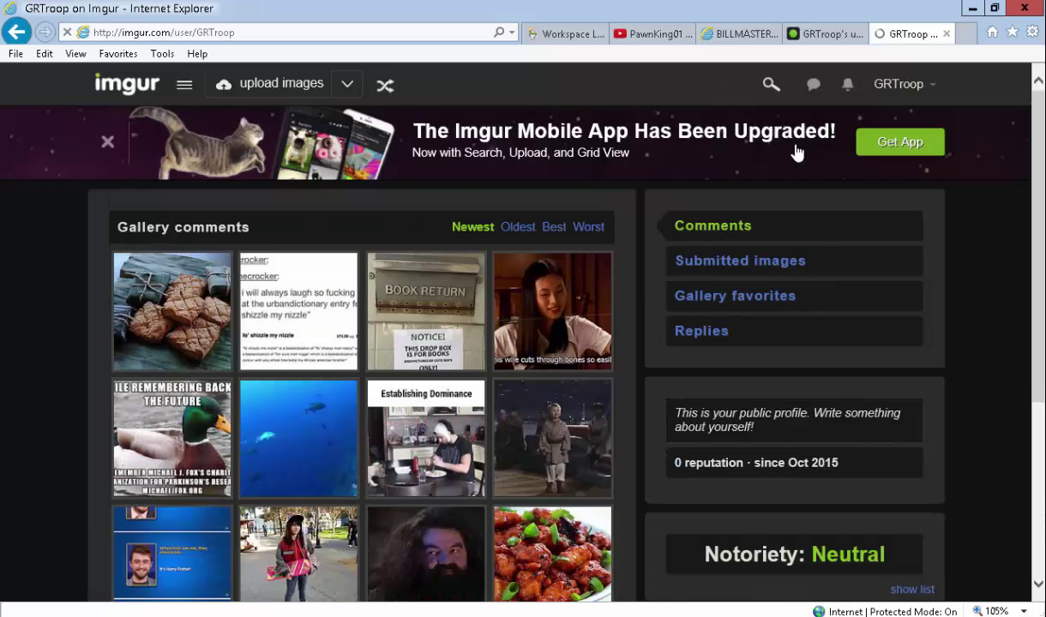
{"action": "mouse_move", "coordinate": [858, 93]}
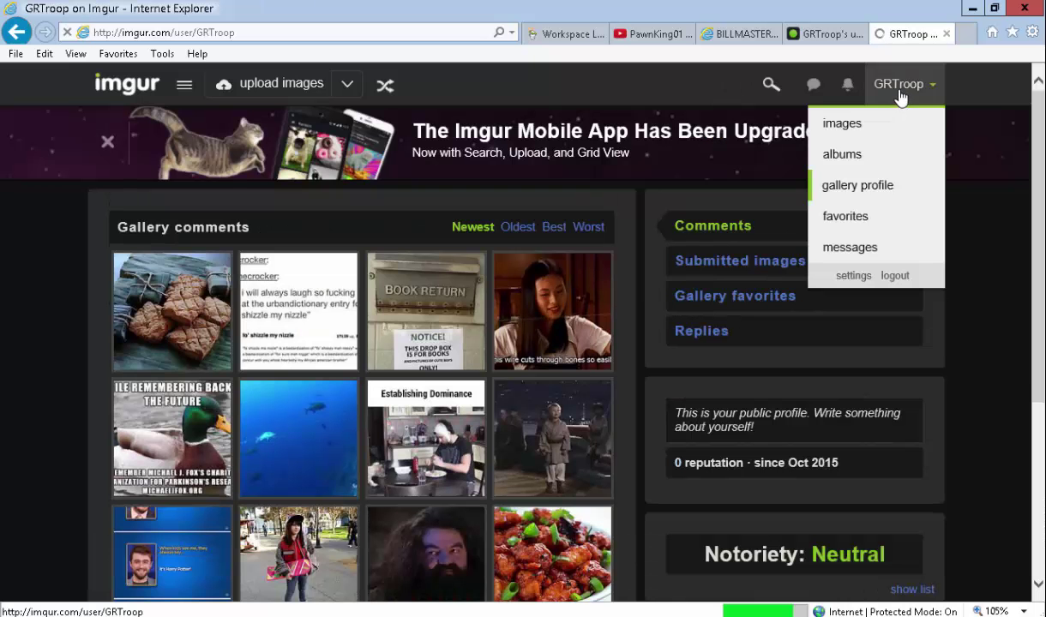
{"action": "left_click", "coordinate": [842, 127]}
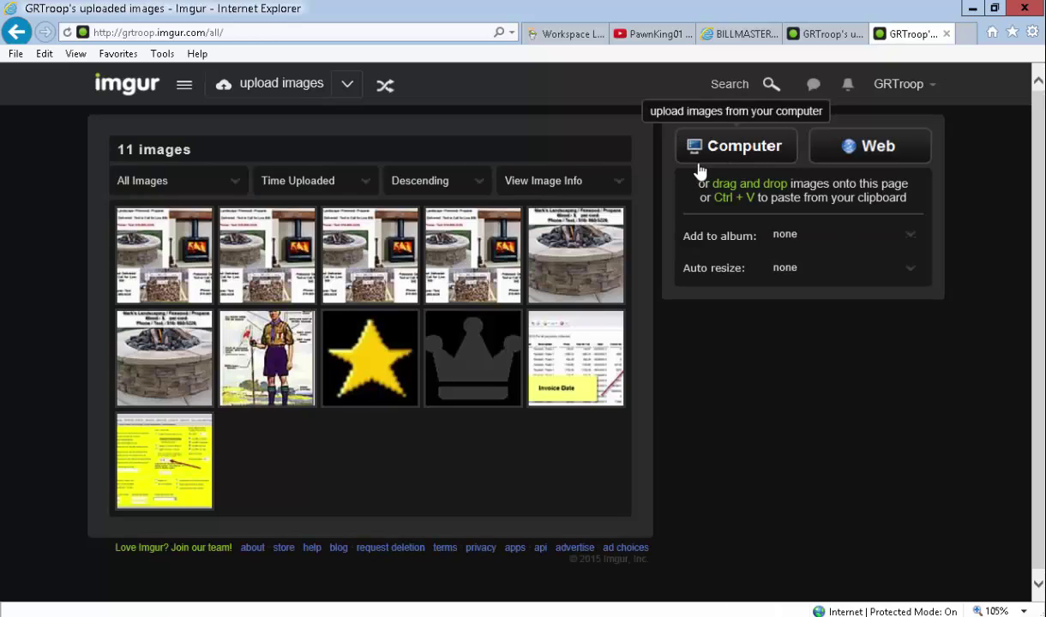
{"action": "mouse_move", "coordinate": [588, 289]}
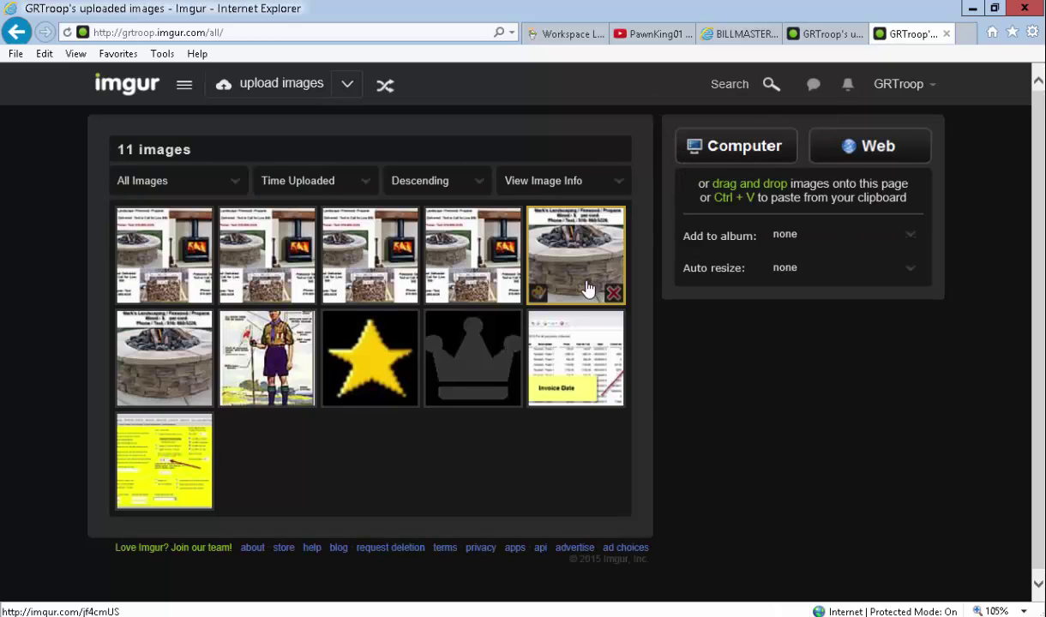
Generate the first Imgur image's Direct Link and copy it.
{"action": "left_click", "coordinate": [621, 184]}
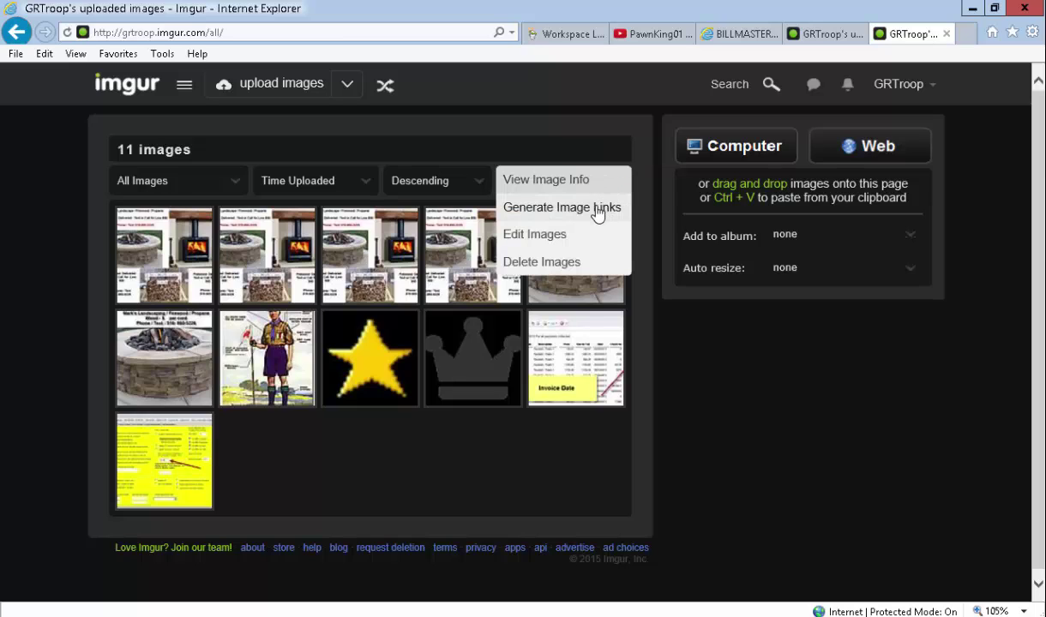
{"action": "left_click", "coordinate": [598, 214]}
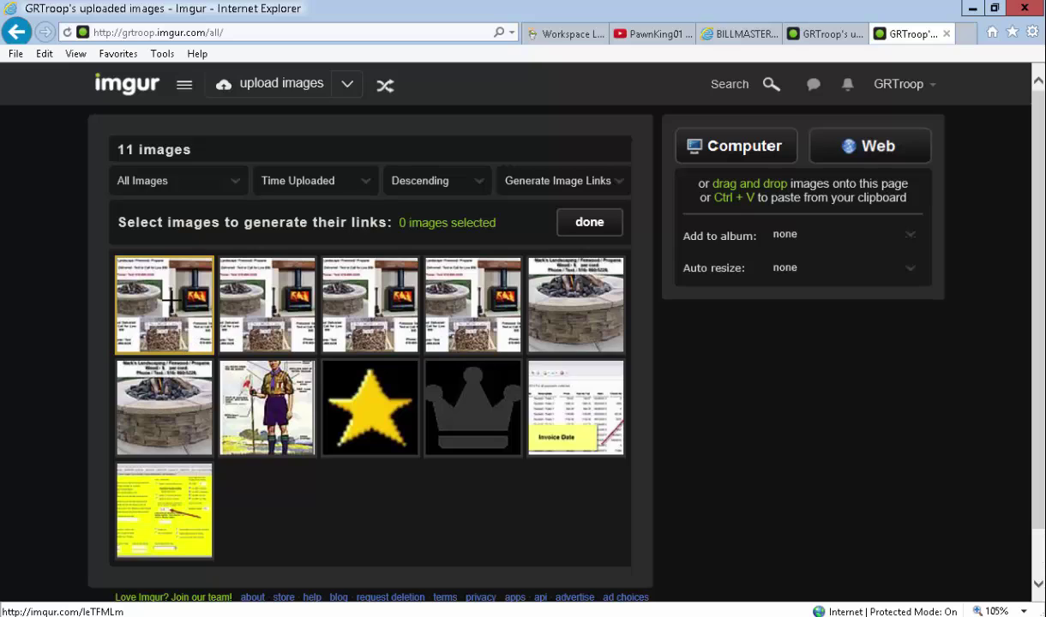
{"action": "left_click", "coordinate": [171, 301]}
{"action": "left_click", "coordinate": [588, 223]}
{"action": "left_click", "coordinate": [573, 266]}
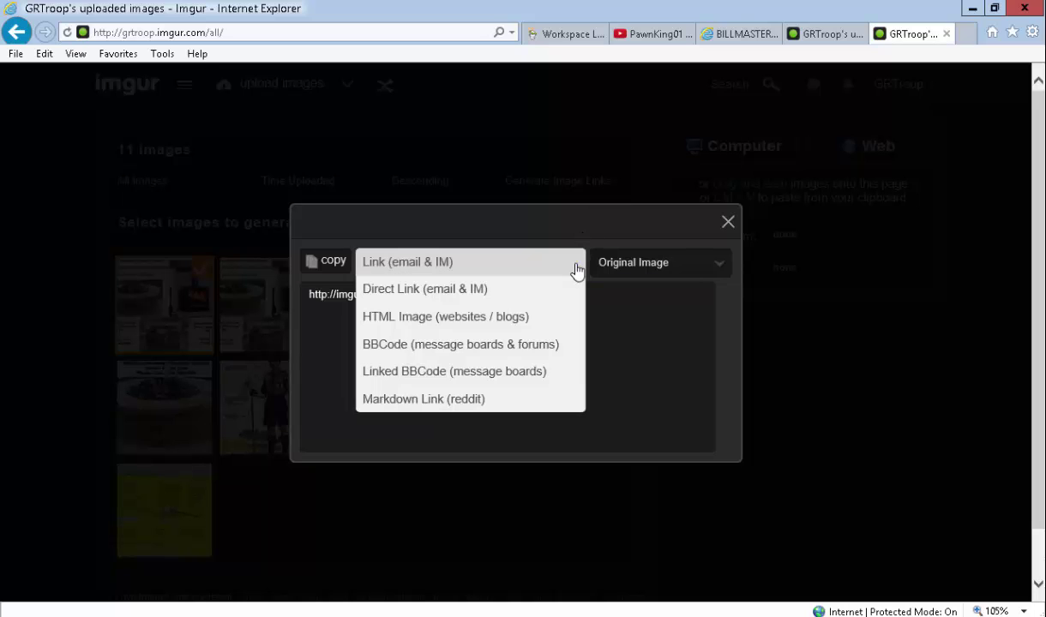
{"action": "left_click", "coordinate": [386, 291]}
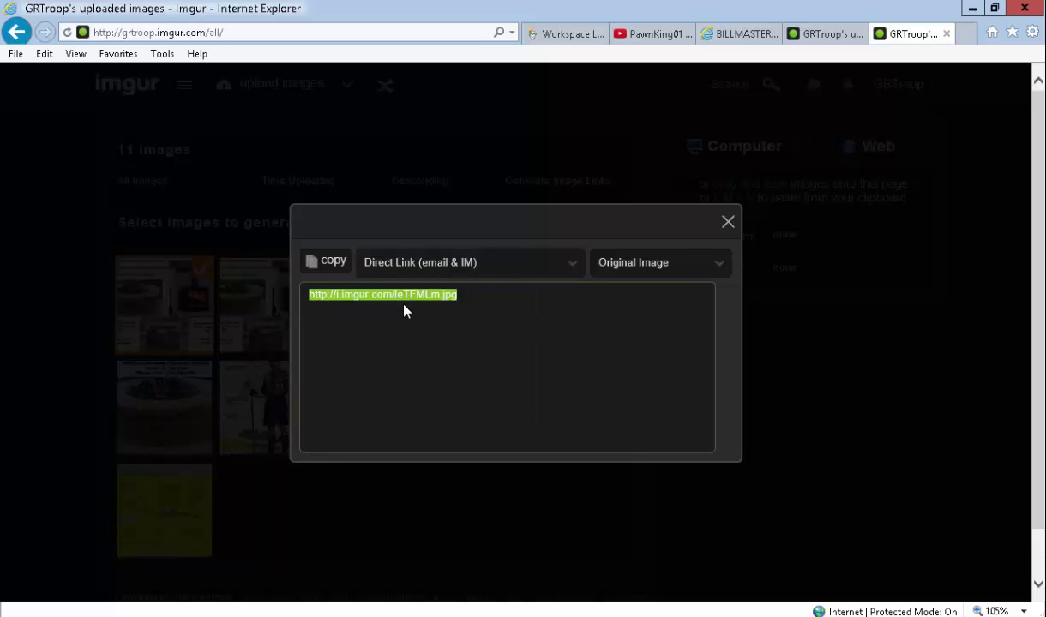
{"action": "left_click", "coordinate": [334, 268]}
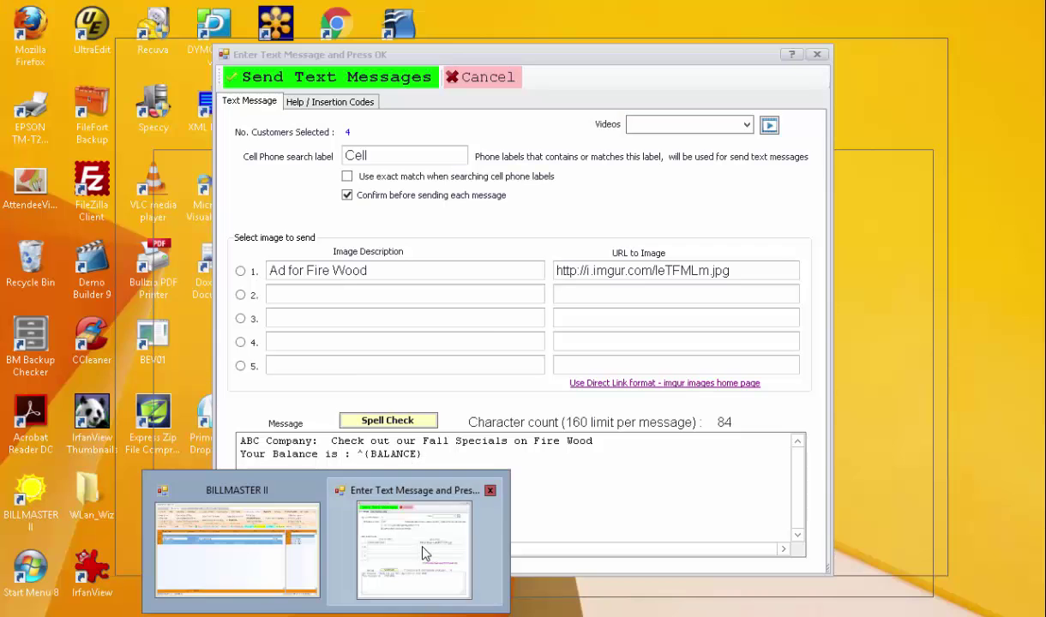
{"action": "left_click", "coordinate": [398, 538]}
{"action": "left_click", "coordinate": [611, 297]}
{"action": "right_click", "coordinate": [613, 293]}
{"action": "left_click", "coordinate": [600, 342]}
Delete the duplicate link from image URL 2 and select the Ad for Fire Wood image.
{"action": "left_click_drag", "start_coordinate": [732, 294], "coordinate": [553, 295]}
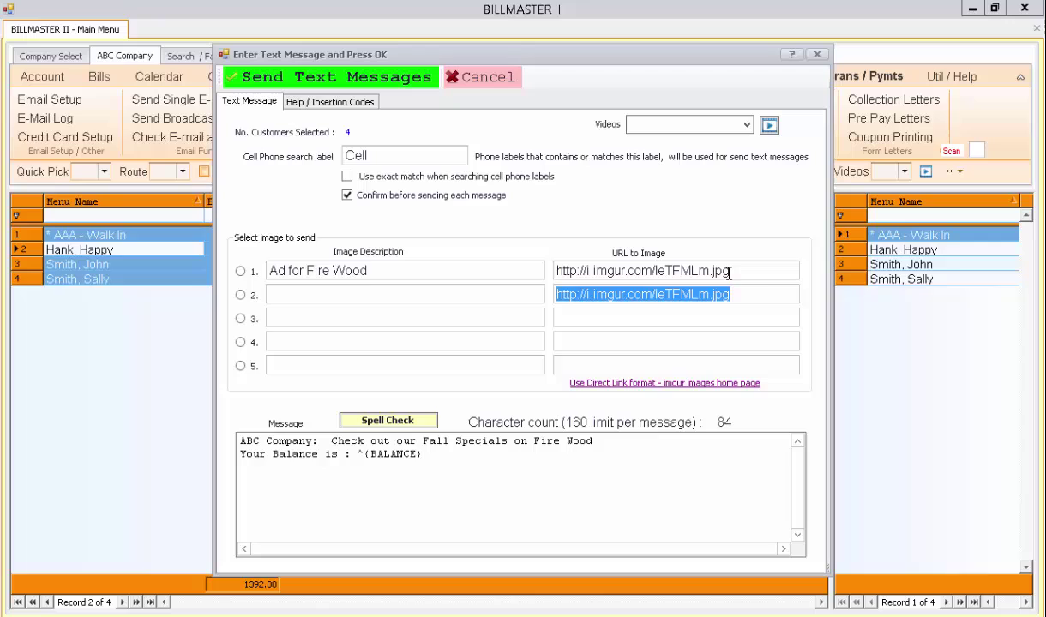
{"action": "key", "text": "BackSpace"}
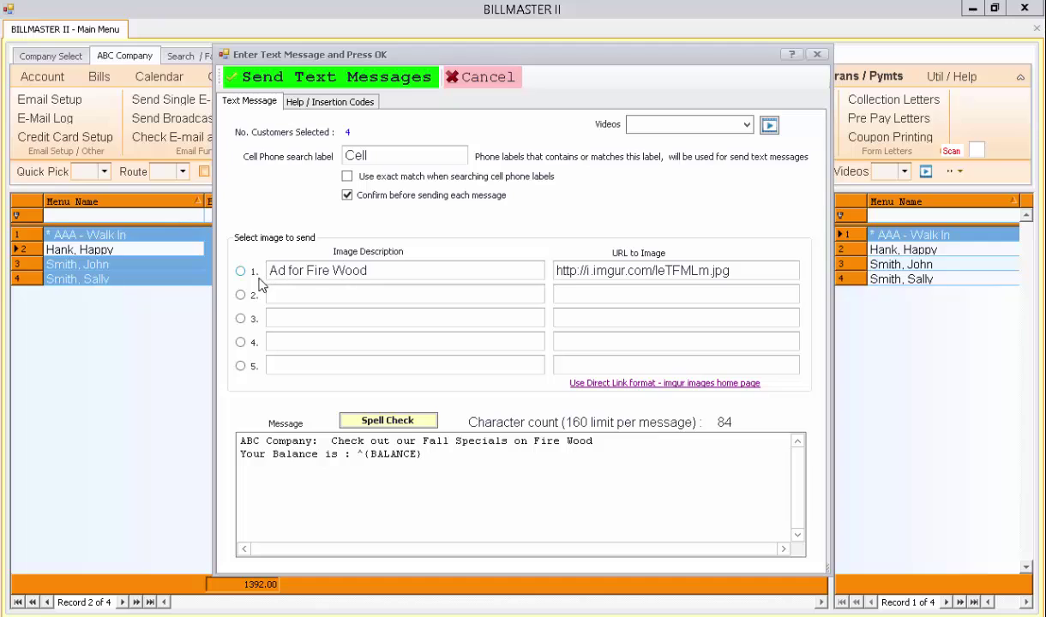
{"action": "left_click", "coordinate": [241, 272]}
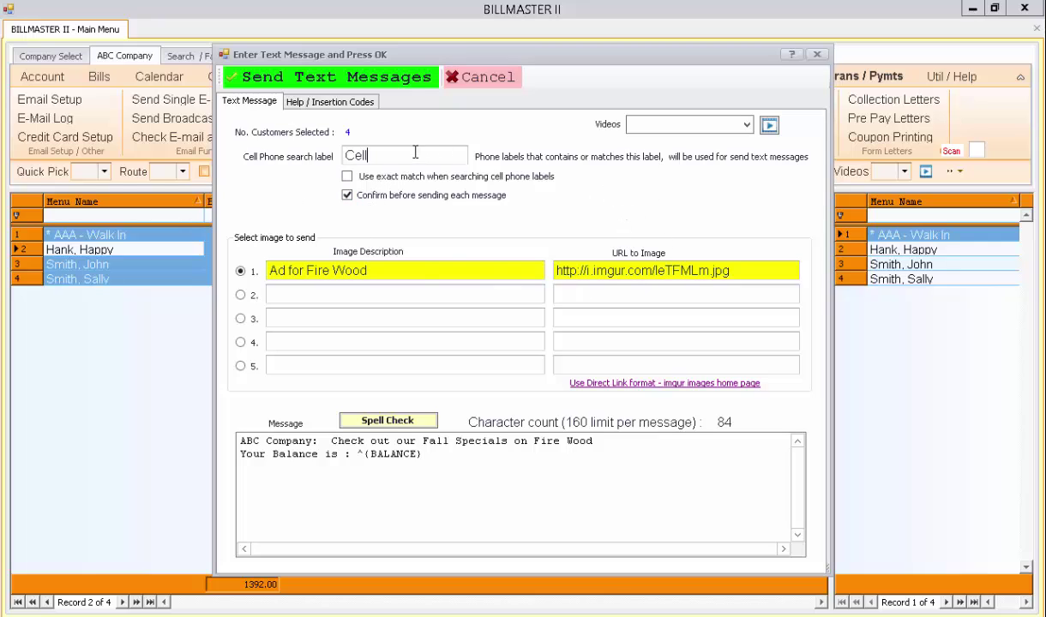
{"action": "double_click", "coordinate": [357, 153]}
Start sending the text messages, then answer No to the first customer's confirmation.
{"action": "left_click", "coordinate": [387, 84]}
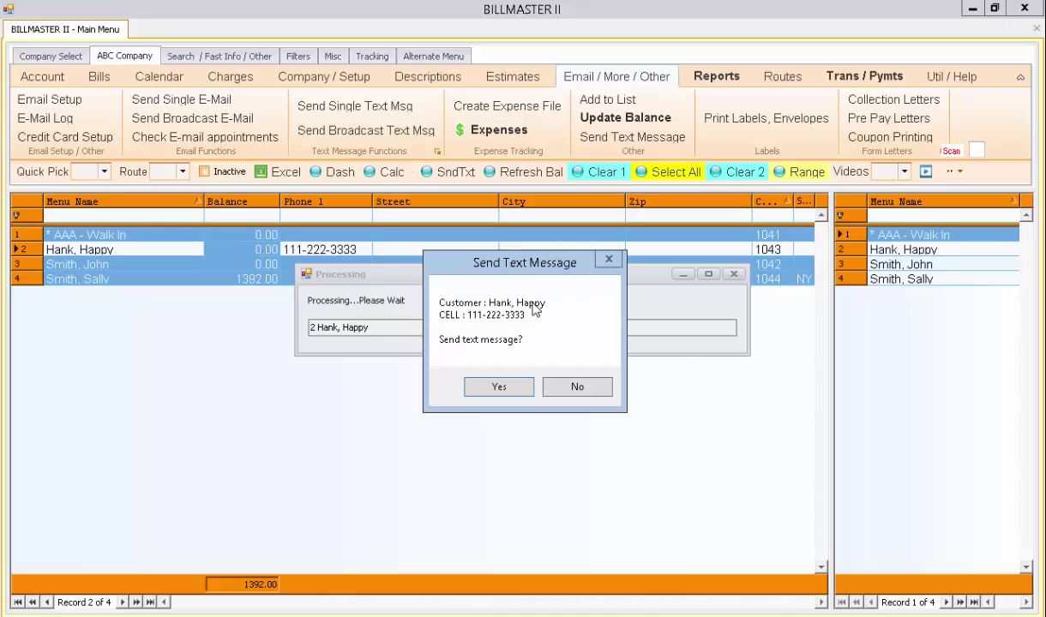
{"action": "left_click", "coordinate": [559, 388]}
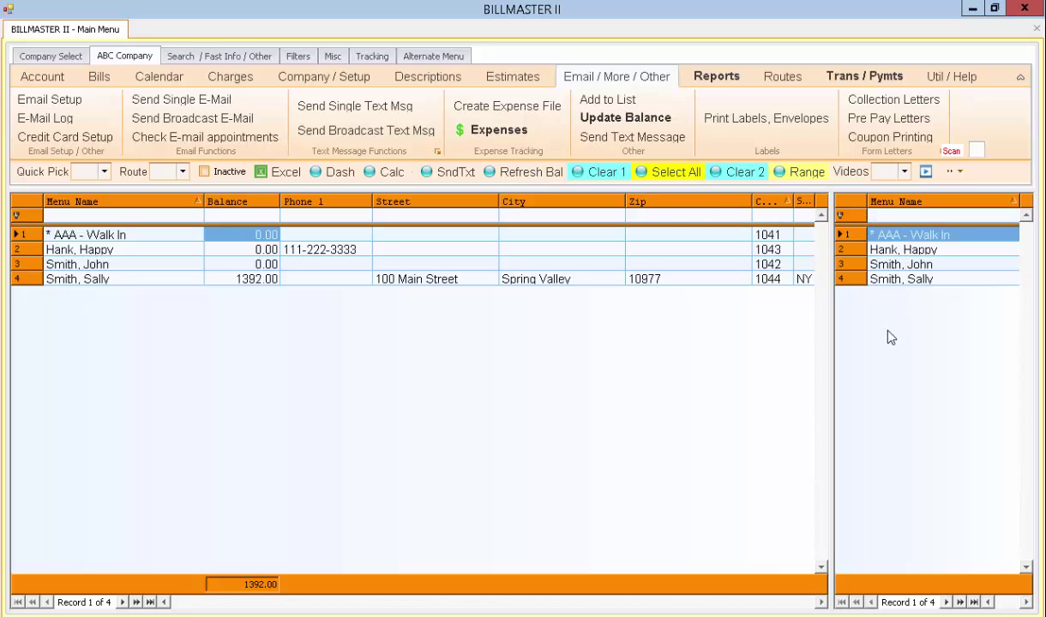
Reopen the broadcast text form and review the message and image link text.
{"action": "left_click", "coordinate": [408, 134]}
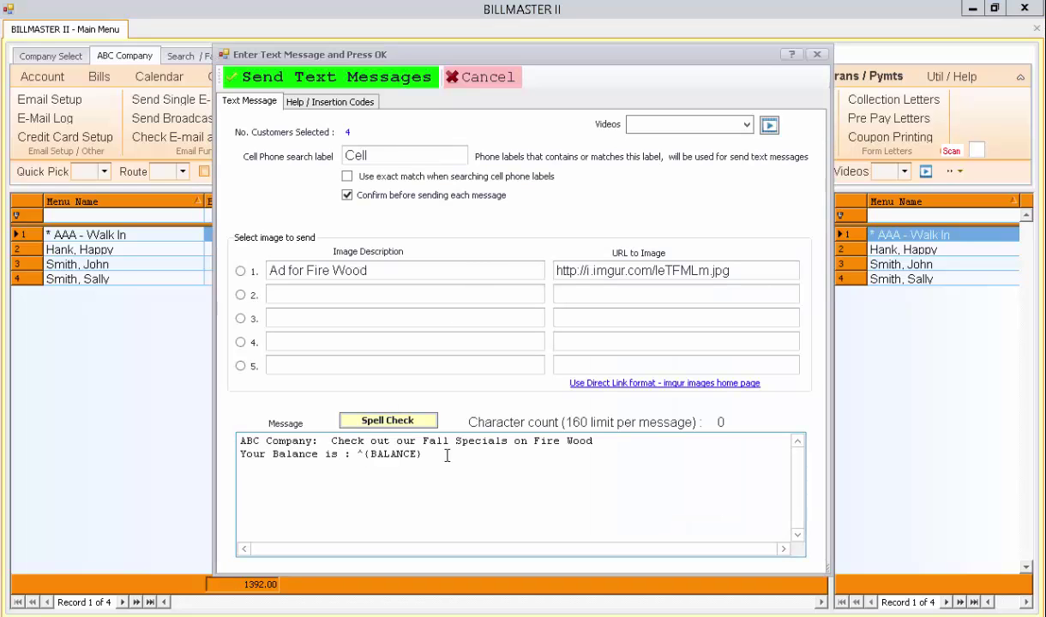
{"action": "left_click_drag", "start_coordinate": [446, 456], "coordinate": [227, 421]}
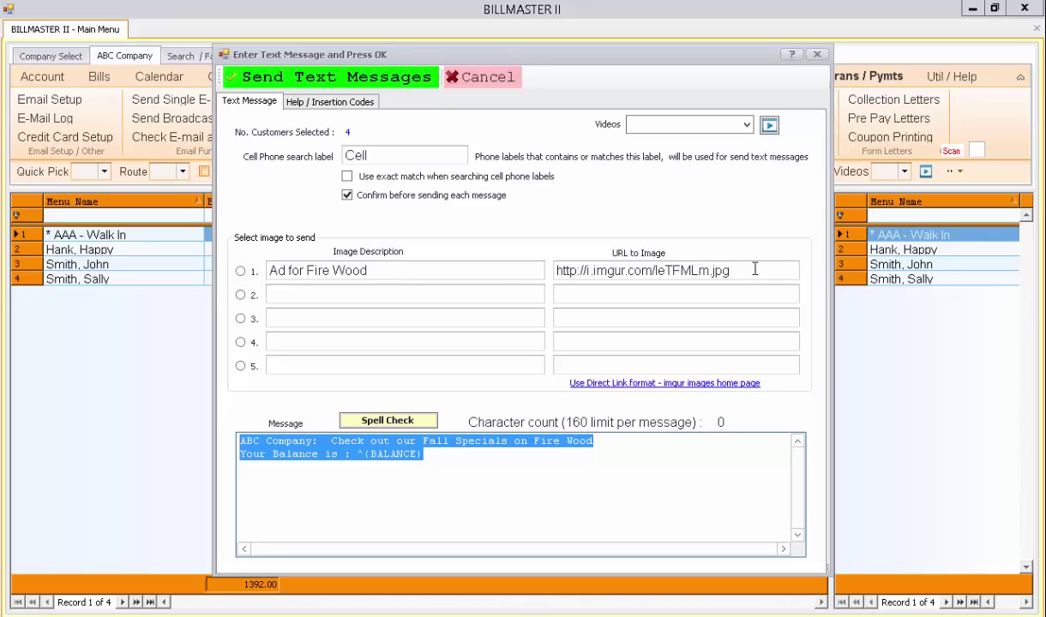
{"action": "left_click_drag", "start_coordinate": [754, 269], "coordinate": [540, 261]}
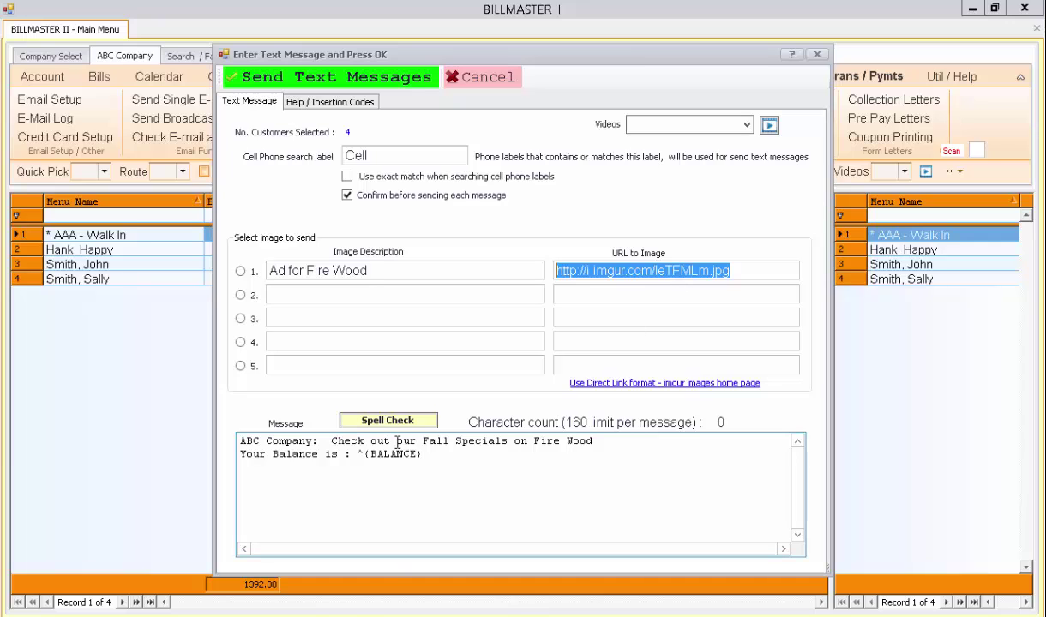
{"action": "left_click_drag", "start_coordinate": [331, 441], "coordinate": [230, 442]}
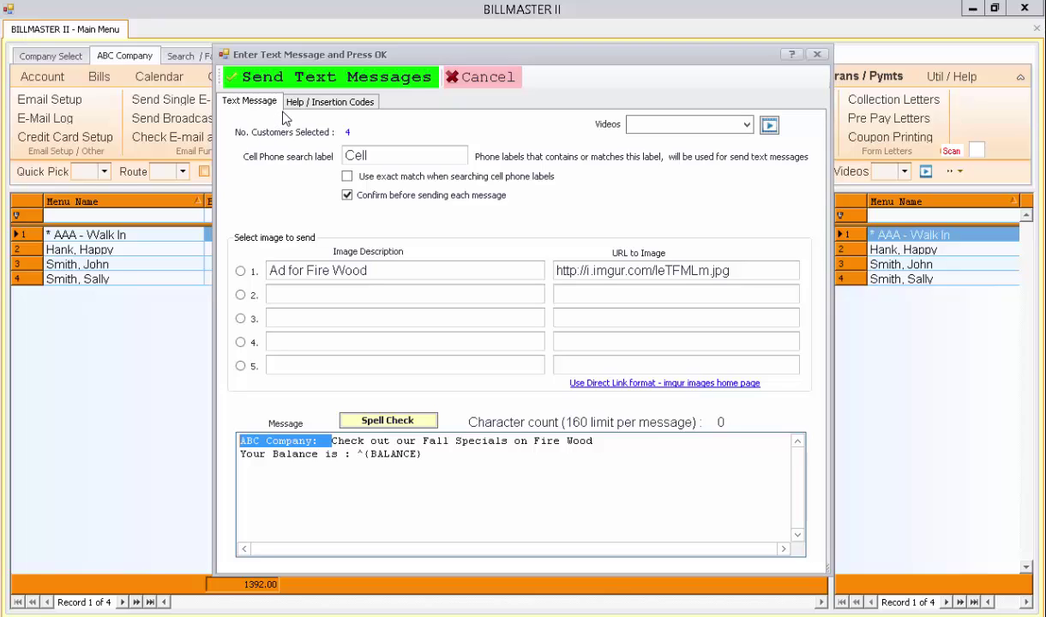
{"action": "left_click", "coordinate": [431, 459]}
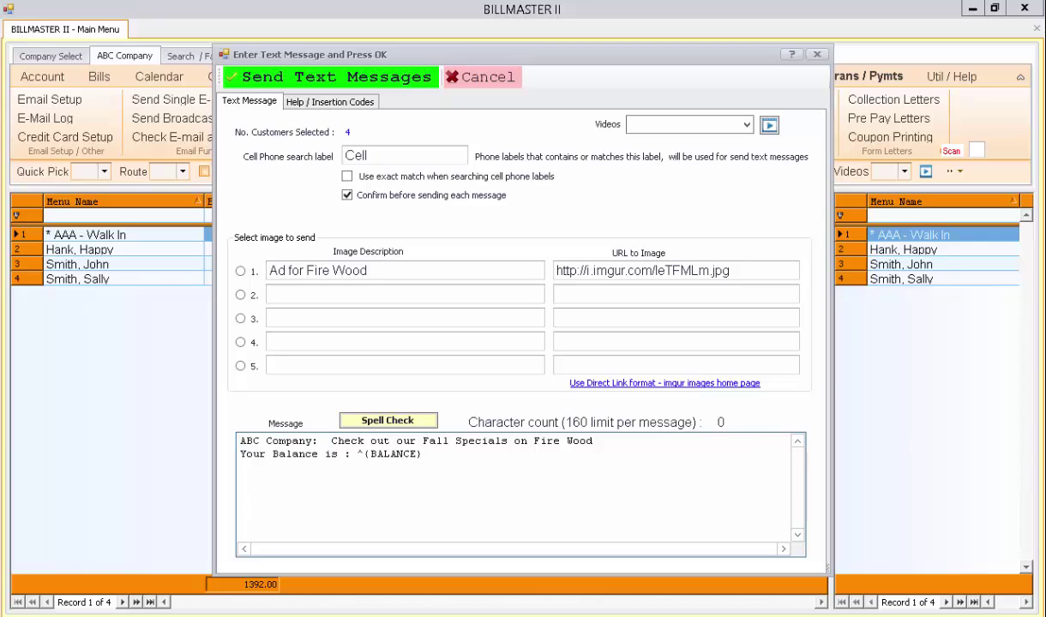
Insert 'Phone' right after 'ABC Company:' in the message.
{"action": "mouse_move", "coordinate": [1044, 1]}
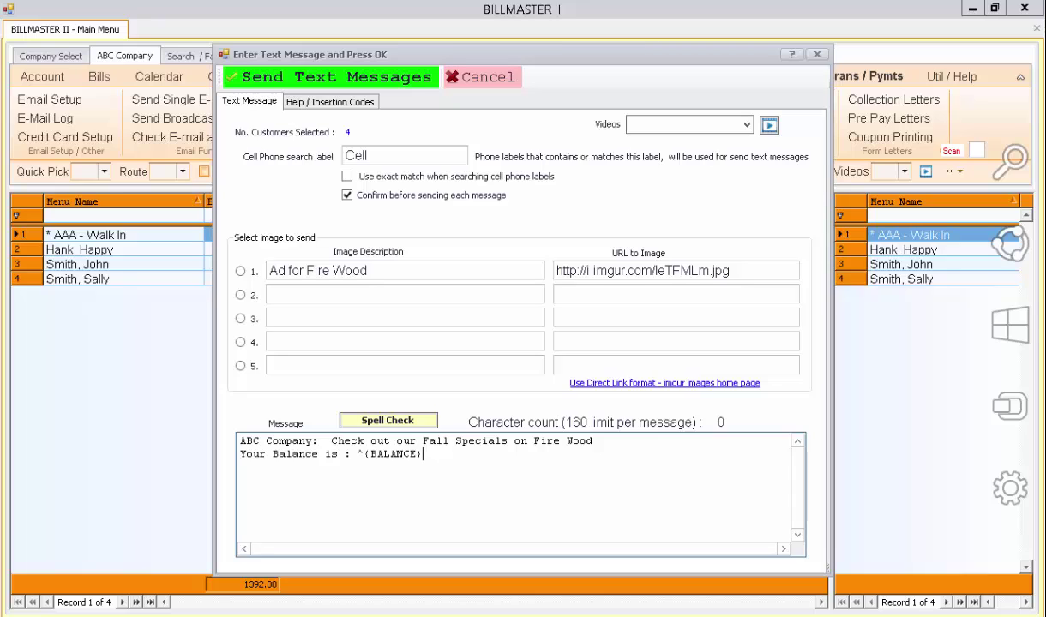
{"action": "left_click", "coordinate": [422, 440]}
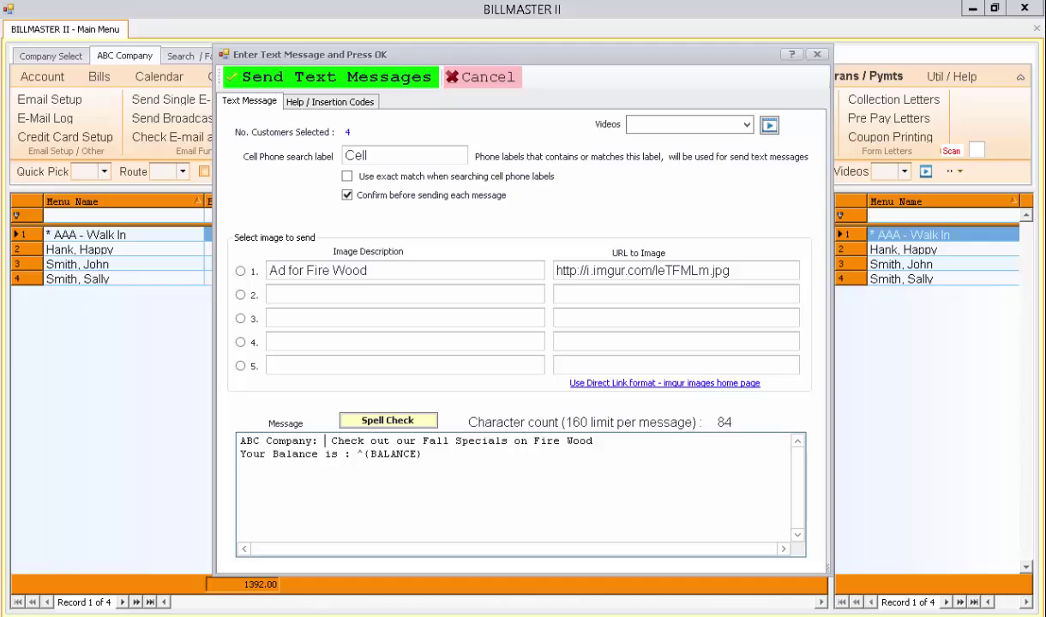
{"action": "type", "text": "Phone"}
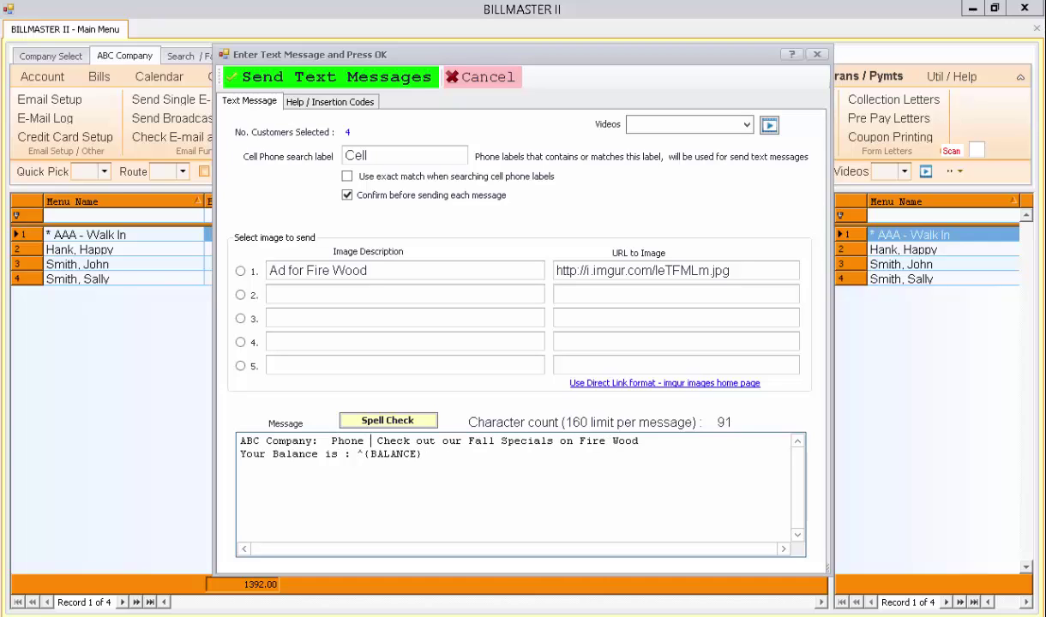